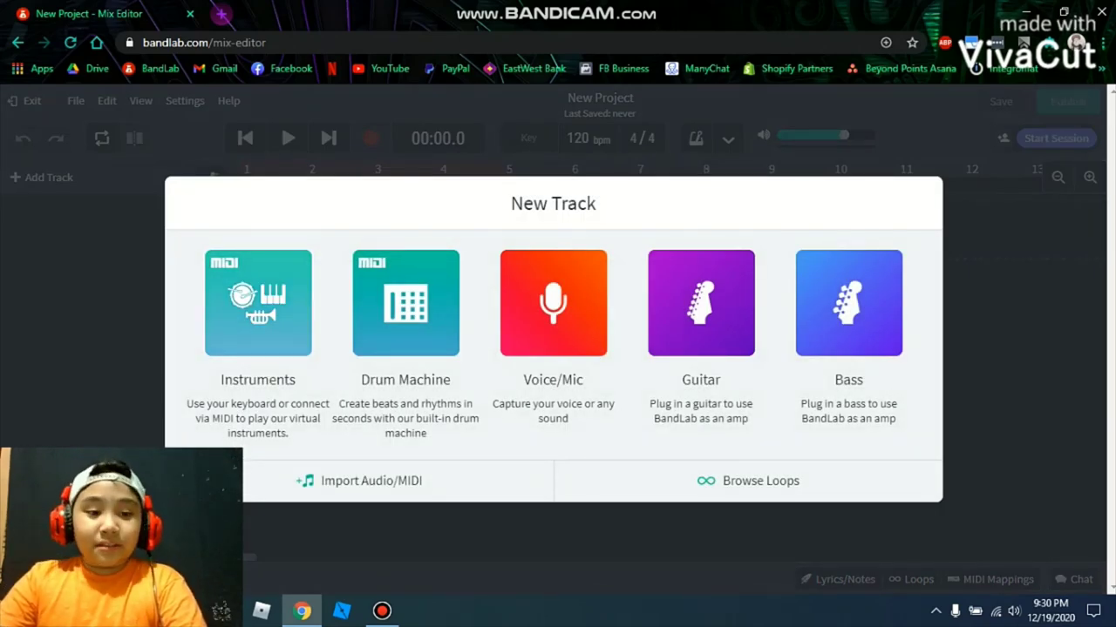
Create a new virtual Instruments track and try out the Grand Piano with repeated notes on V and B.
{"action": "left_click", "coordinate": [258, 302]}
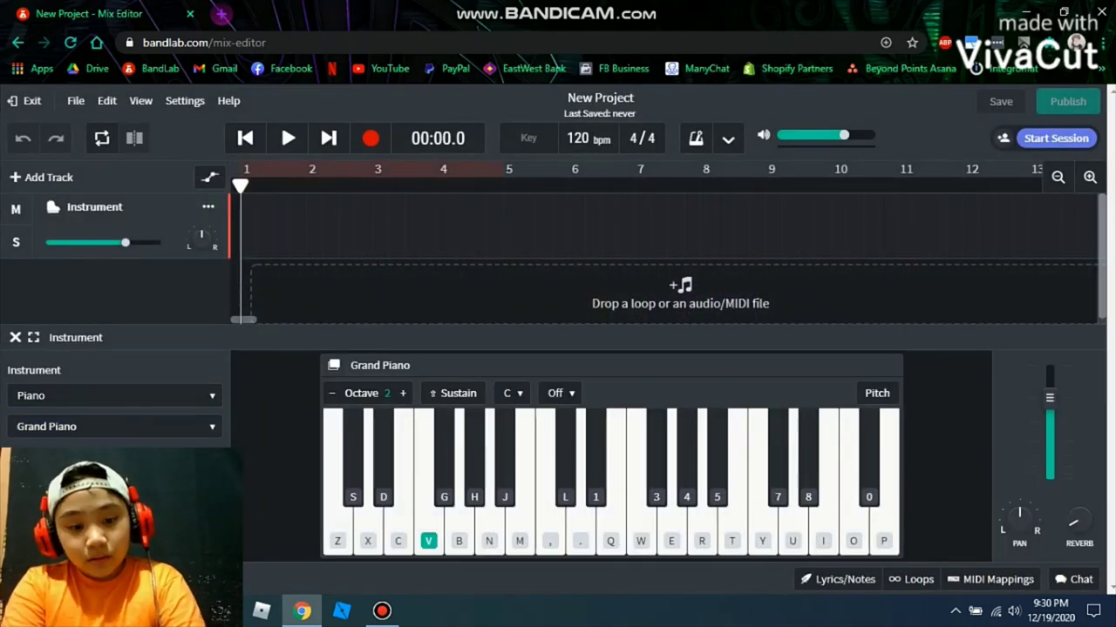
{"action": "key", "text": "b"}
{"action": "key", "text": "v"}
{"action": "key", "text": "v"}
{"action": "key", "text": "b"}
{"action": "key", "text": "v"}
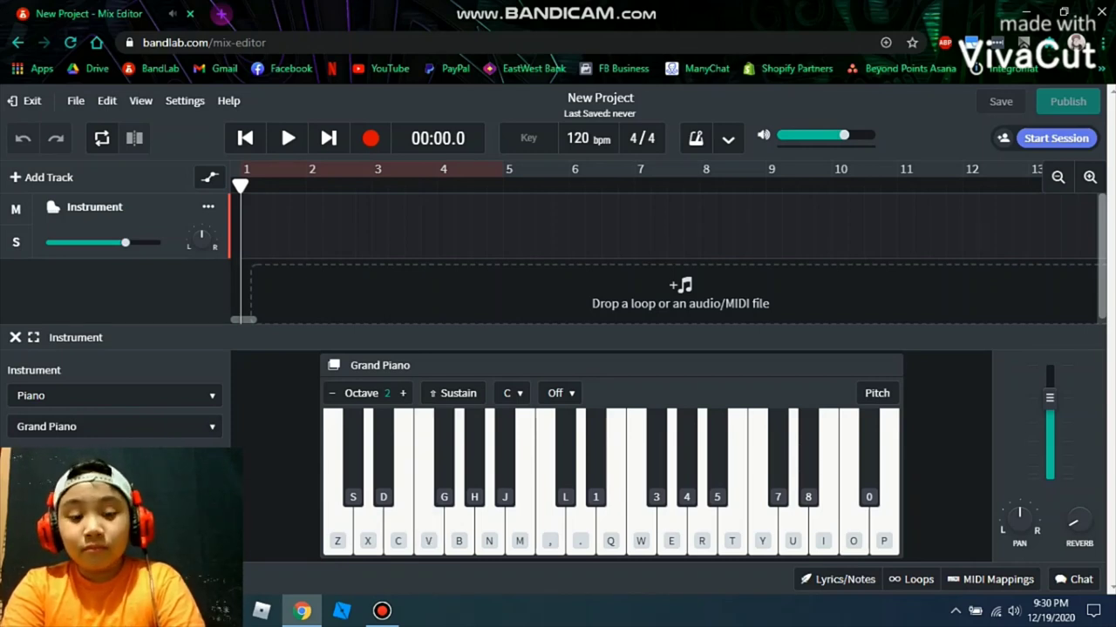
{"action": "key", "text": "v"}
{"action": "key", "text": "b"}
{"action": "key", "text": "v"}
{"action": "key", "text": "b"}
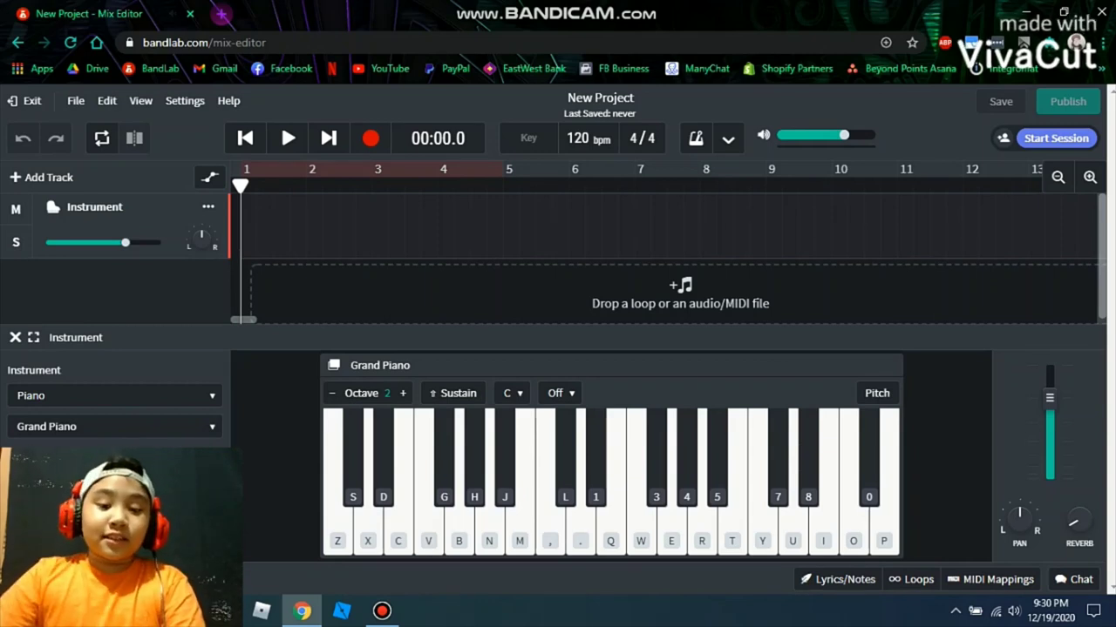
Audition low, middle and high notes across the Grand Piano keyboard.
{"action": "key", "text": "z"}
{"action": "key", "text": "x"}
{"action": "key", "text": "m"}
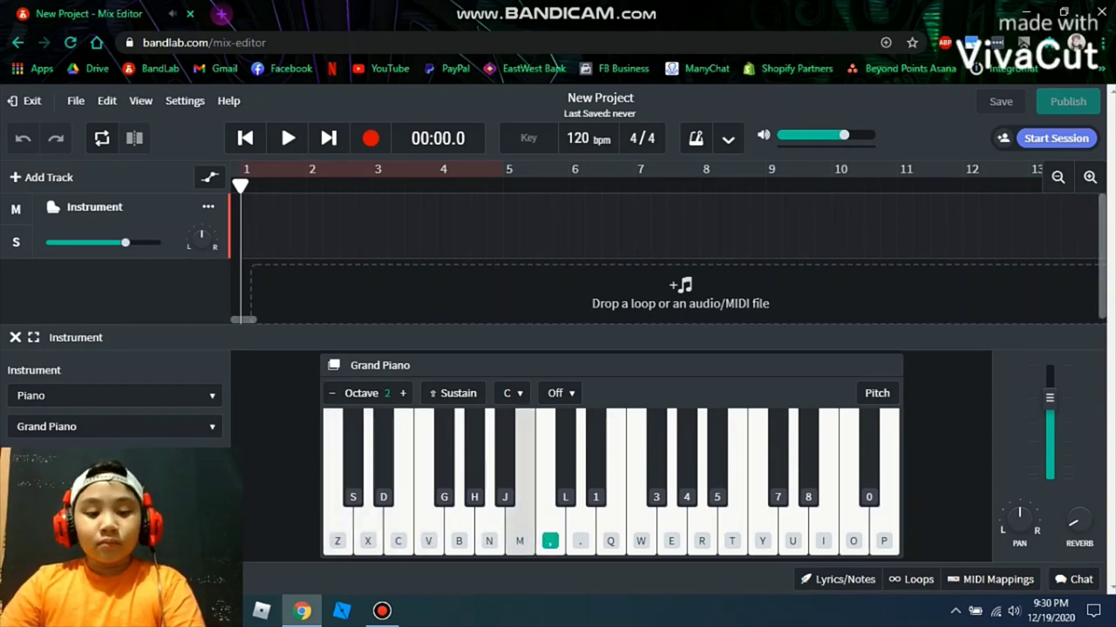
{"action": "key", "text": "t"}
{"action": "key", "text": "i"}
{"action": "key", "text": "p"}
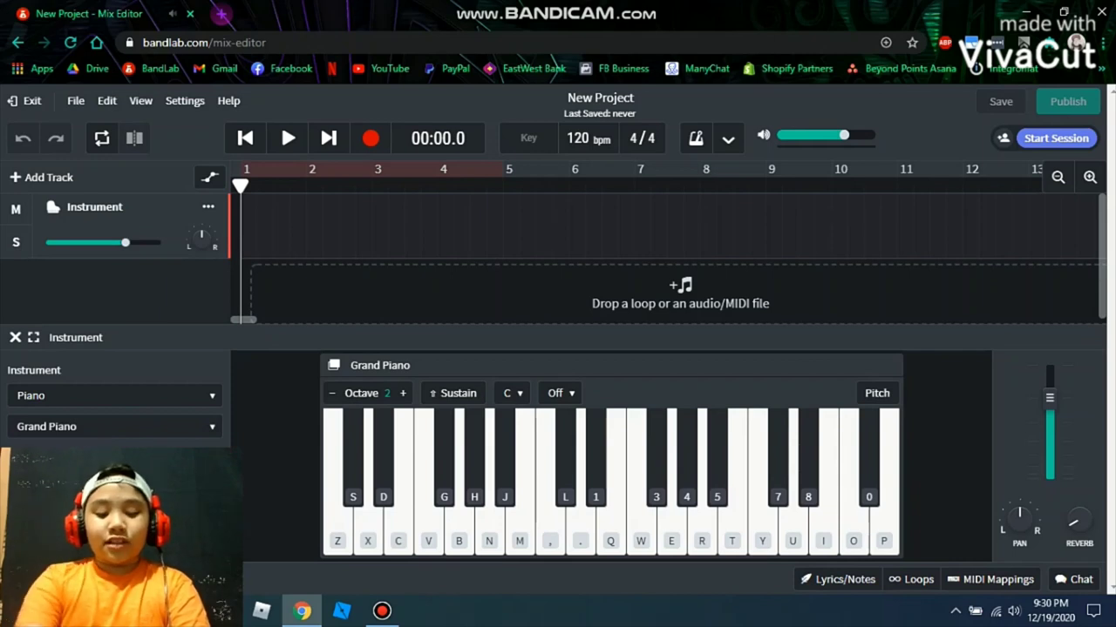
{"action": "key", "text": "z"}
{"action": "key", "text": "x"}
{"action": "key", "text": "v"}
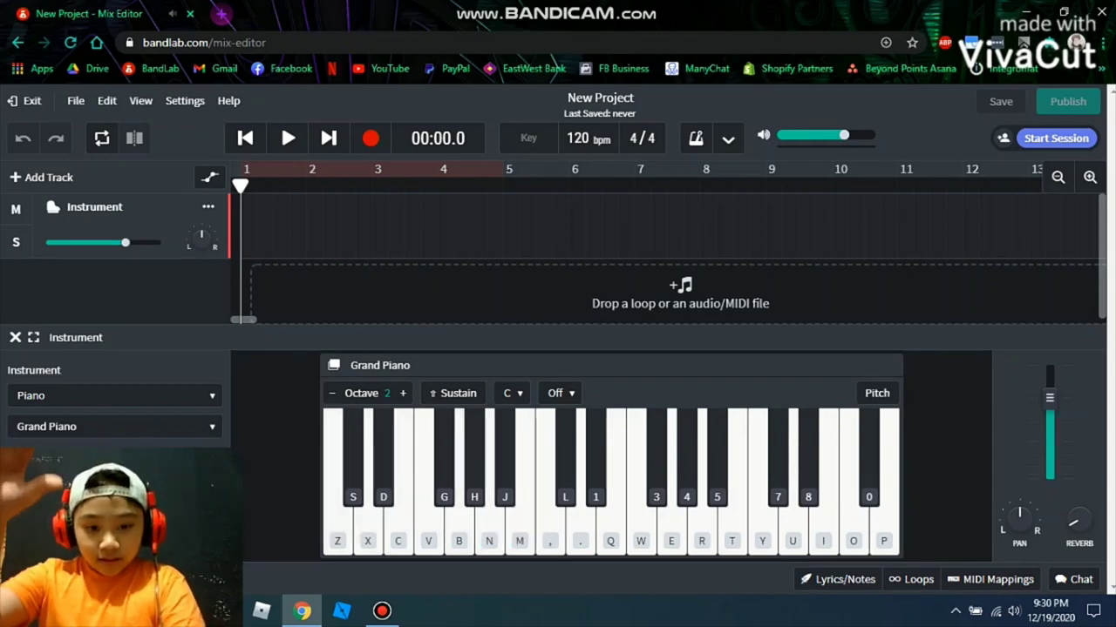
{"action": "key", "text": "z"}
{"action": "key", "text": "c"}
{"action": "key", "text": "v"}
{"action": "key", "text": "comma"}
{"action": "key", "text": "x"}
{"action": "key", "text": "n"}
{"action": "key", "text": "c"}
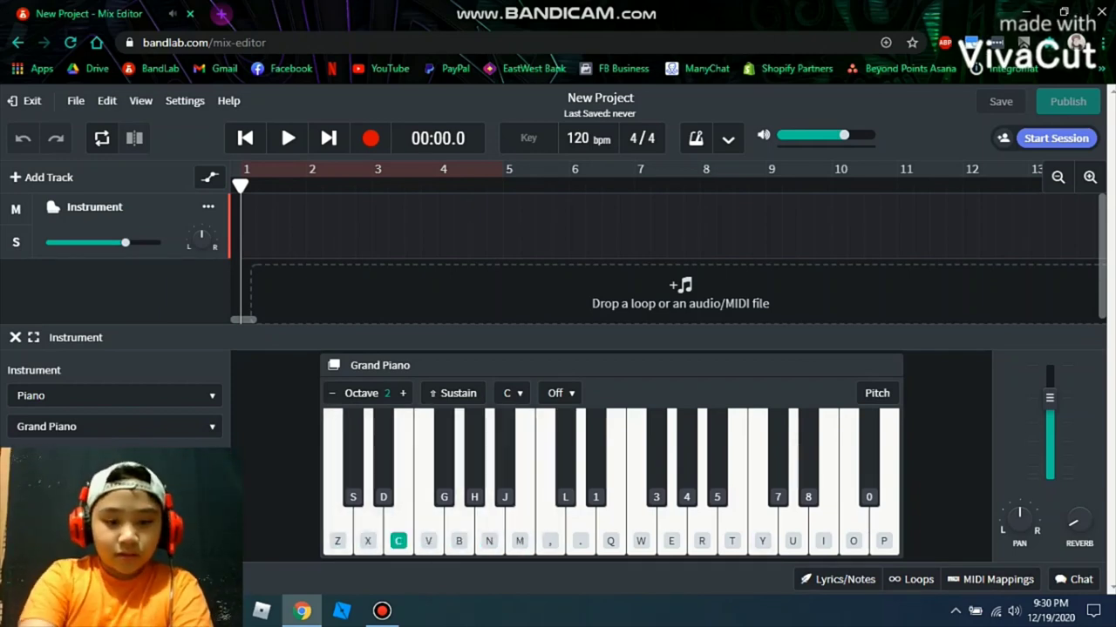
{"action": "key", "text": "u"}
{"action": "key", "text": "h"}
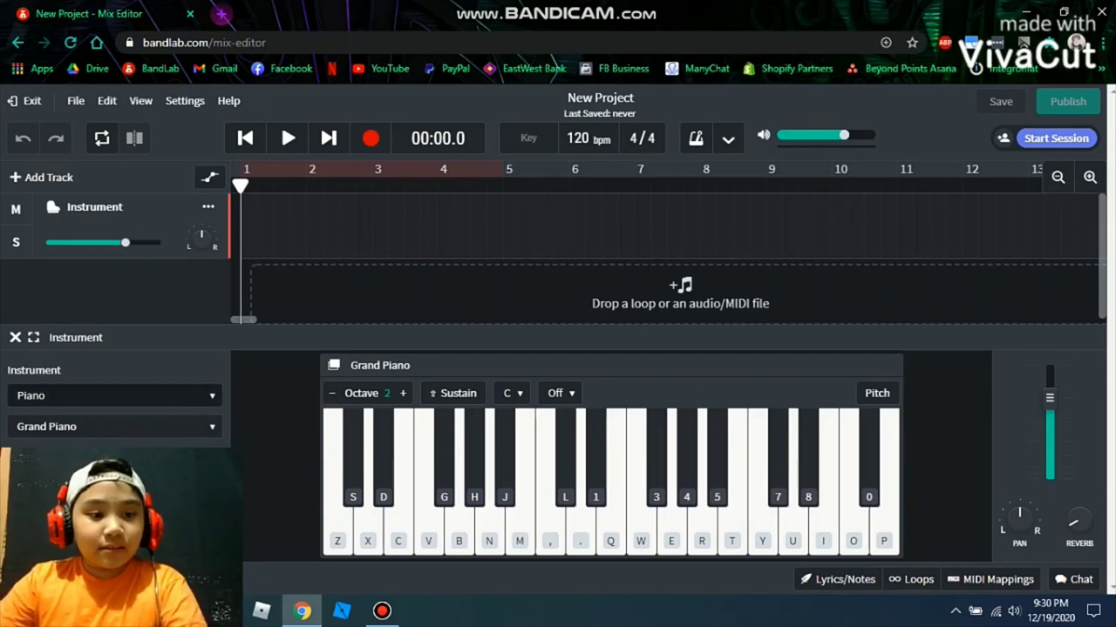
Change the track's instrument to the Future Bass kit from the Creator Kits category.
{"action": "left_click", "coordinate": [122, 396]}
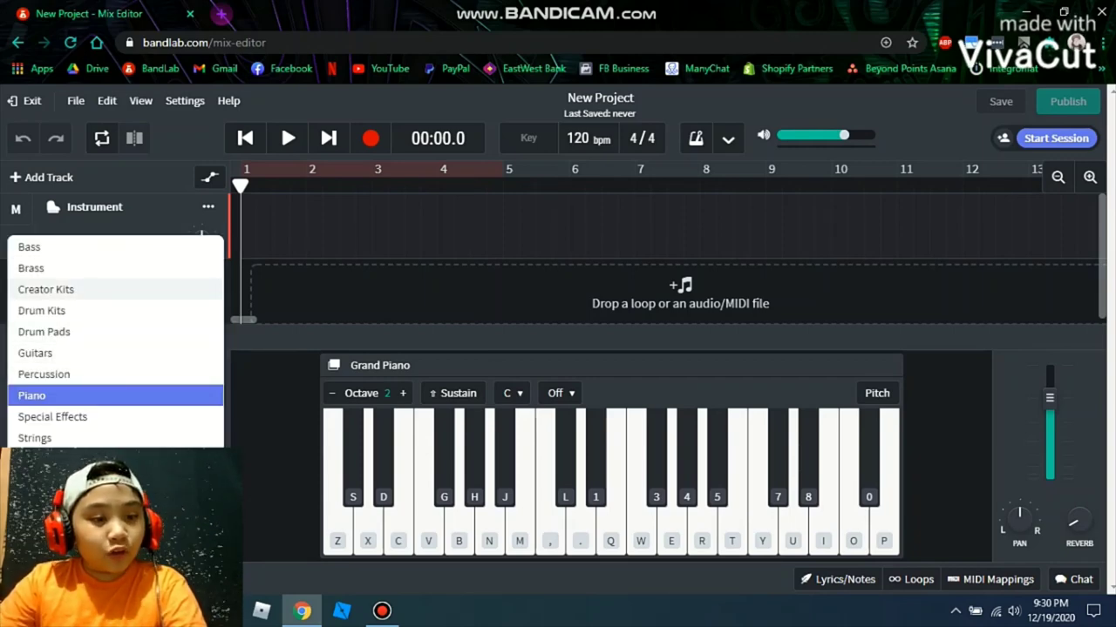
{"action": "left_click", "coordinate": [53, 289]}
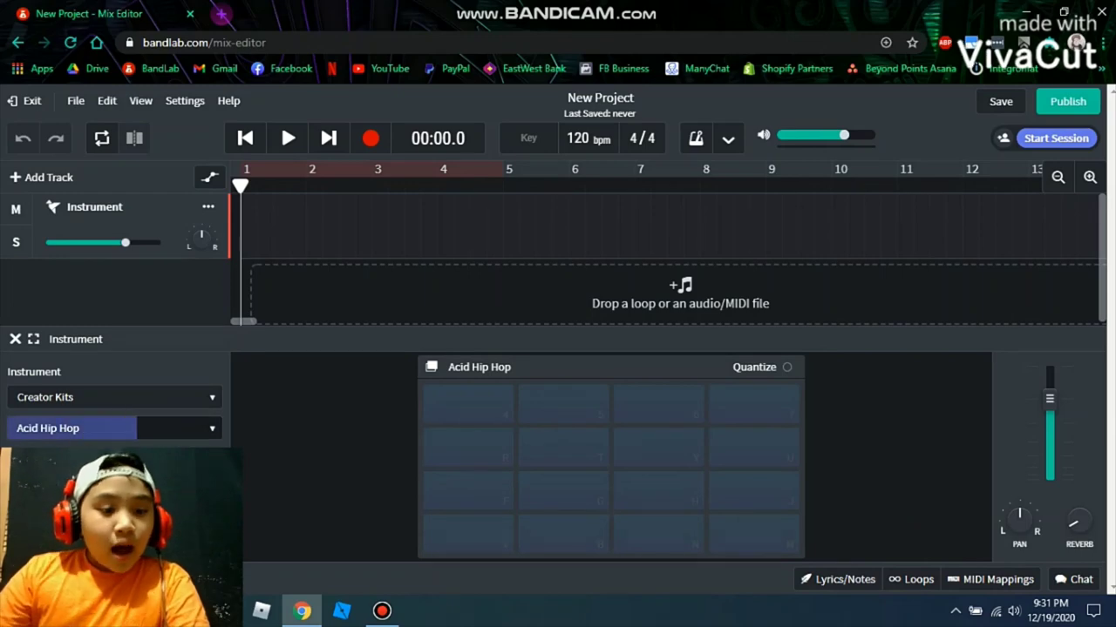
{"action": "left_click", "coordinate": [113, 428]}
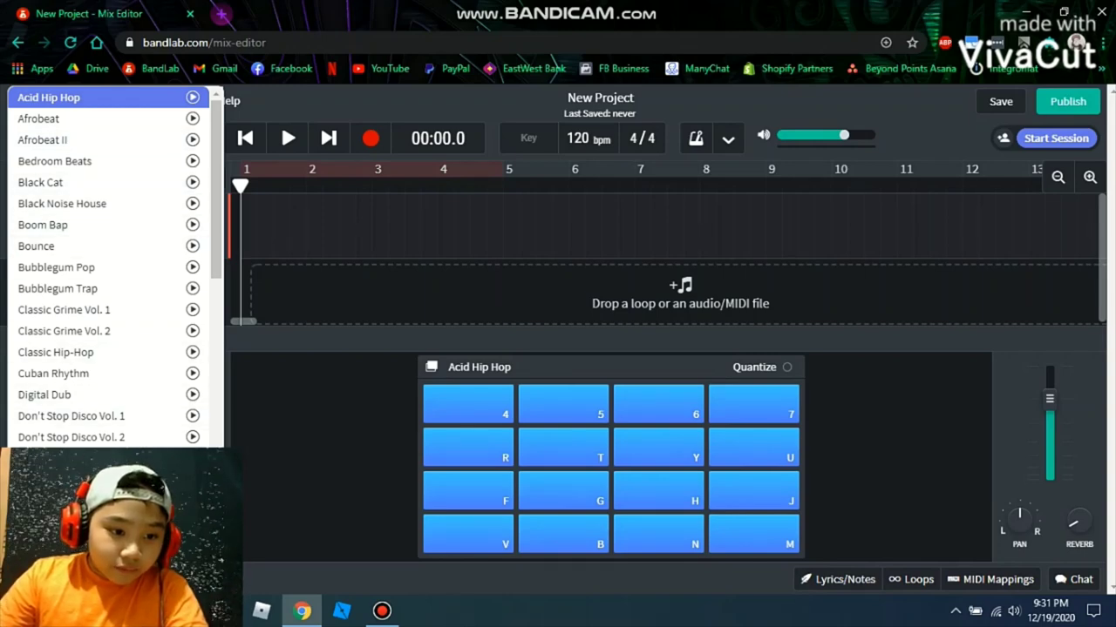
{"action": "left_click", "coordinate": [104, 543]}
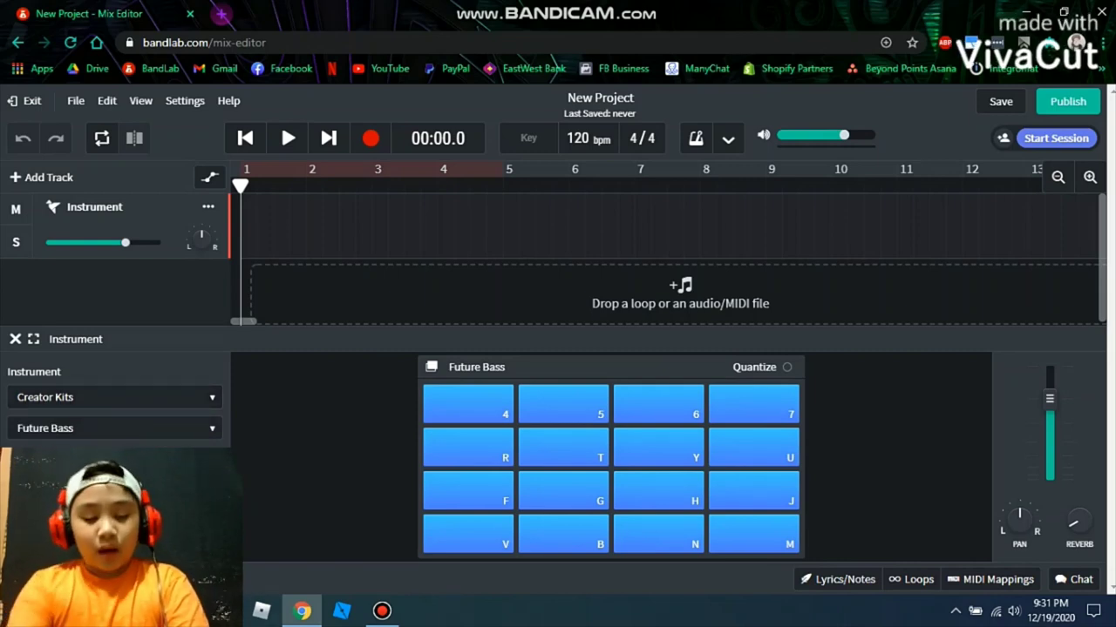
Audition pads V and B of the Future Bass kit.
{"action": "key", "text": "v"}
{"action": "key", "text": "b"}
{"action": "key", "text": "v"}
{"action": "key", "text": "v"}
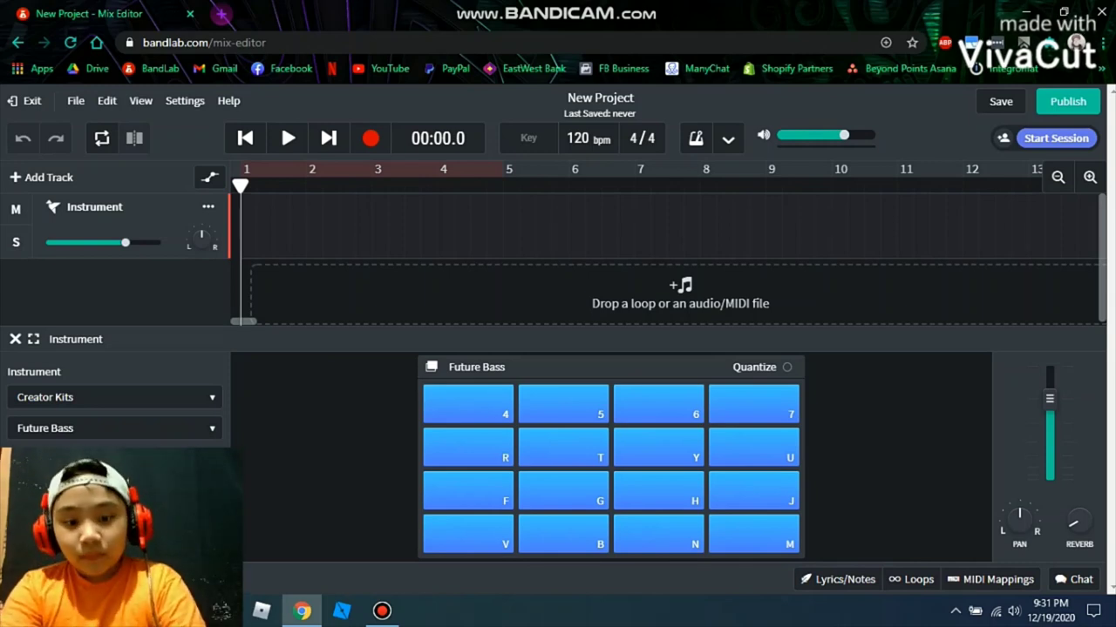
{"action": "key", "text": "v"}
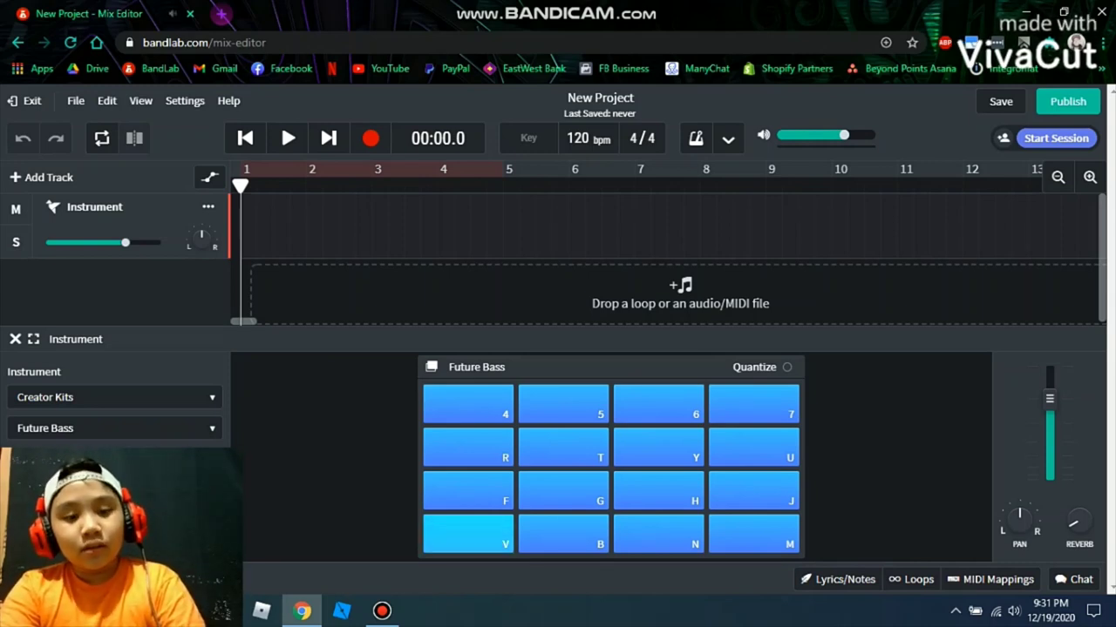
{"action": "key", "text": "b"}
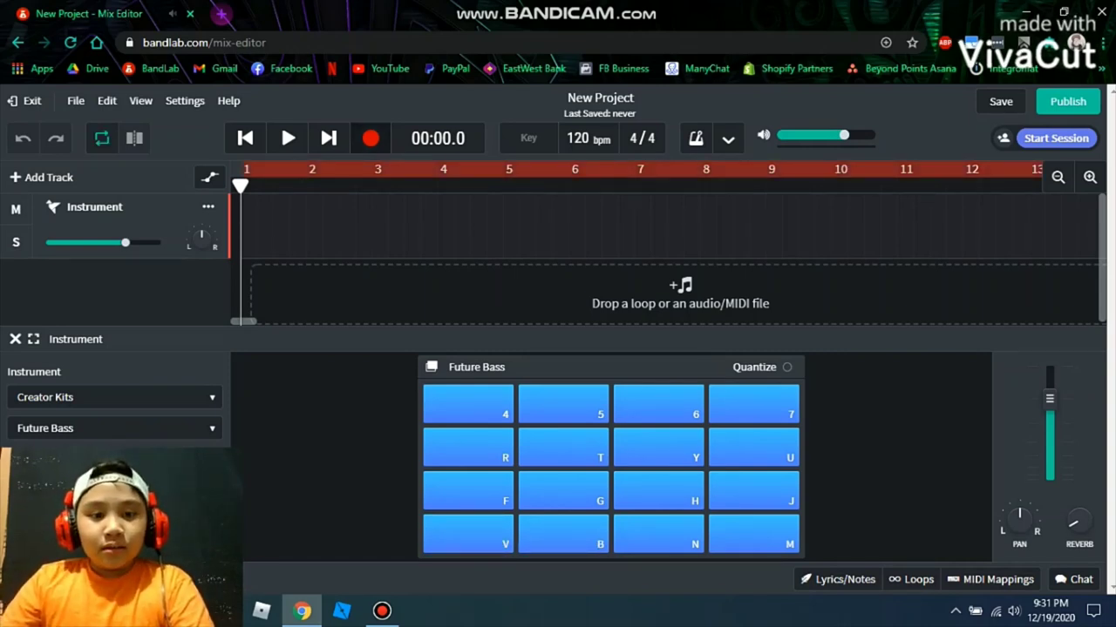
Record a Future Bass take on the Instrument track from bar 1, playing a repeating beat on pads V and B.
{"action": "key", "text": "r"}
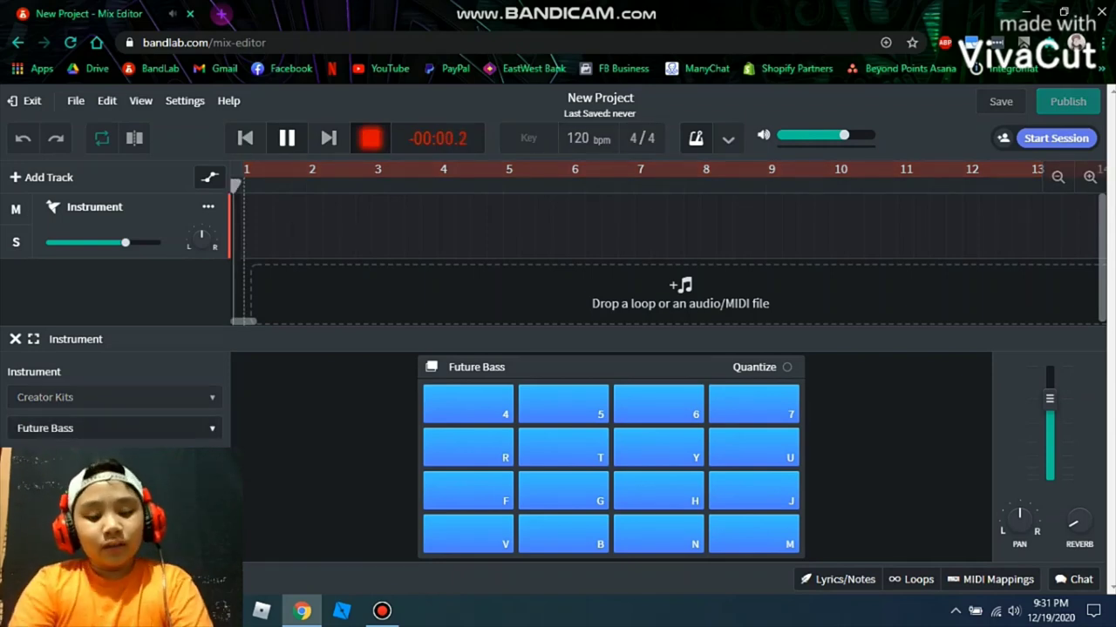
{"action": "key", "text": "v"}
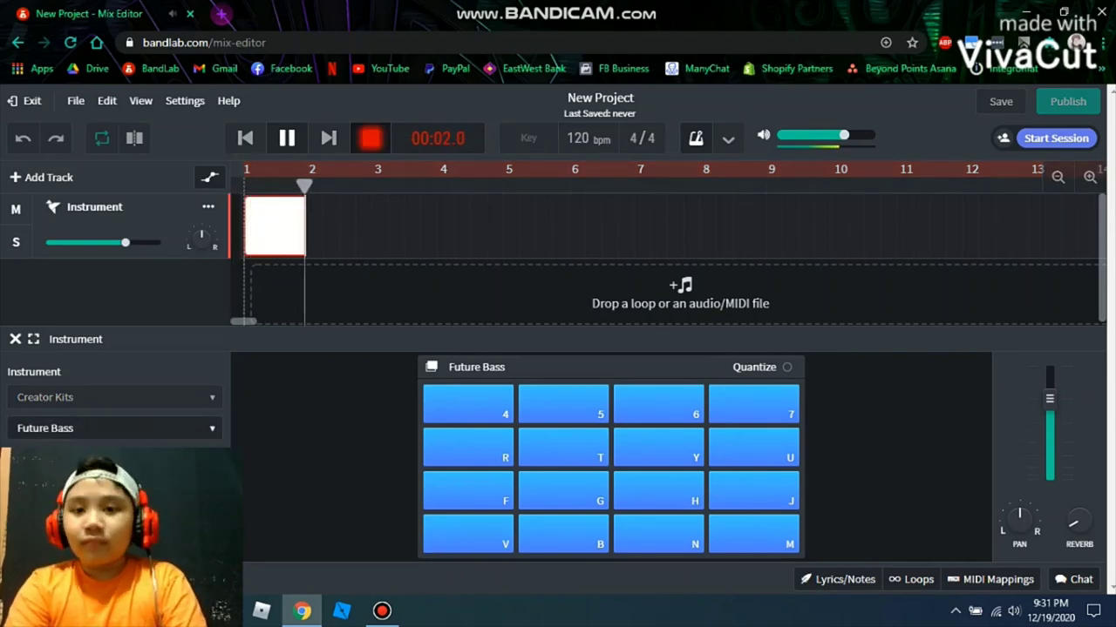
{"action": "key", "text": "v"}
{"action": "key", "text": "b"}
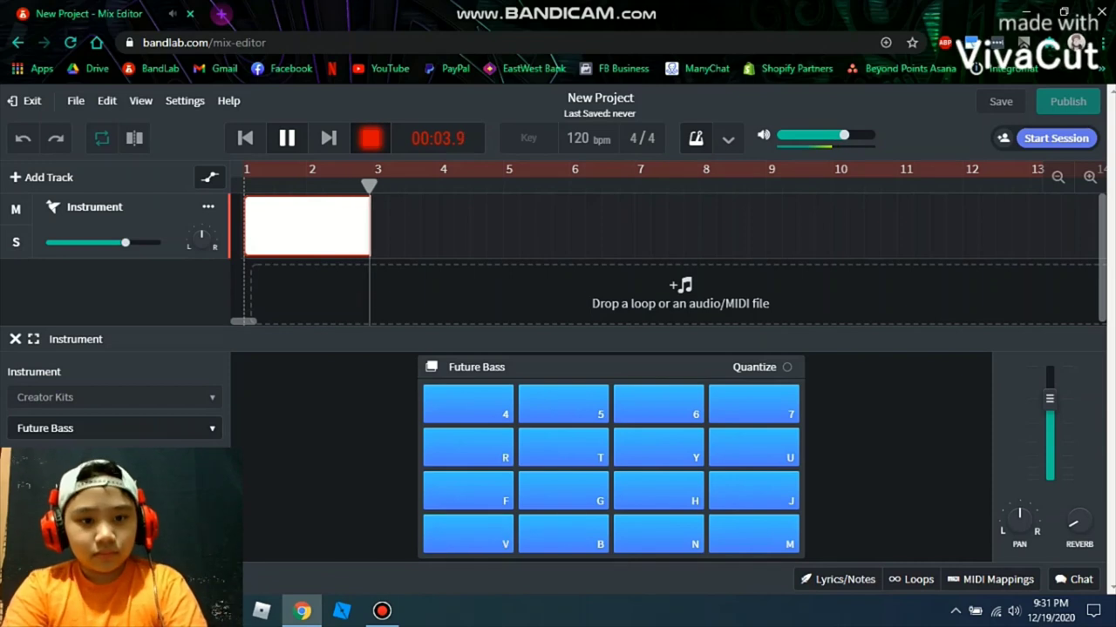
{"action": "key", "text": "v"}
{"action": "key", "text": "v"}
{"action": "key", "text": "b"}
{"action": "key", "text": "v"}
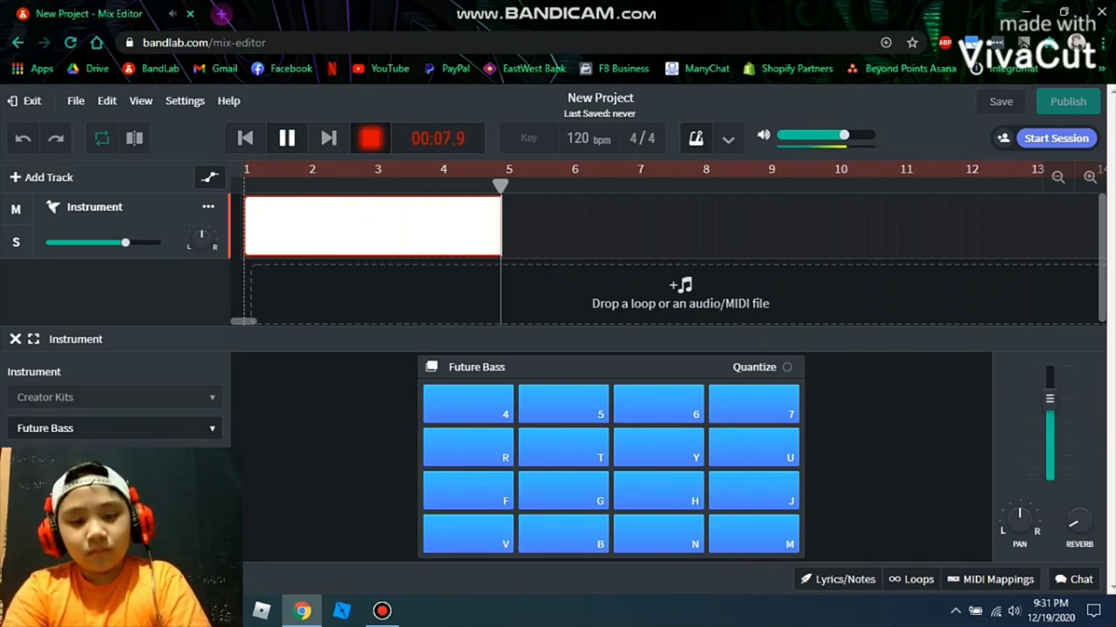
{"action": "key", "text": "v"}
{"action": "key", "text": "b"}
{"action": "key", "text": "v"}
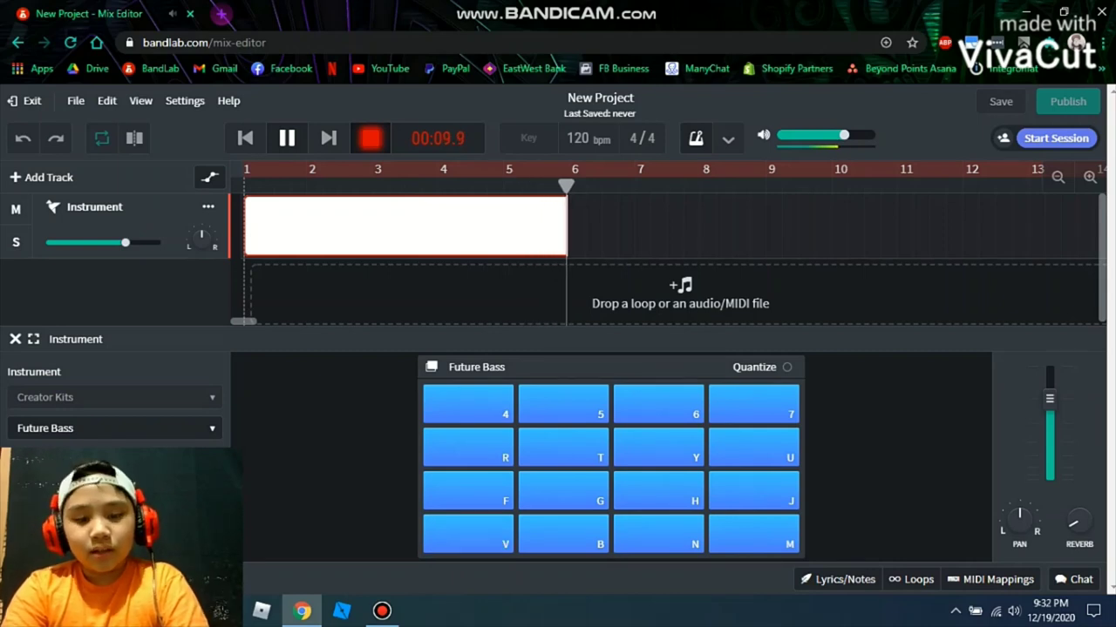
{"action": "key", "text": "v"}
{"action": "key", "text": "v"}
{"action": "key", "text": "b"}
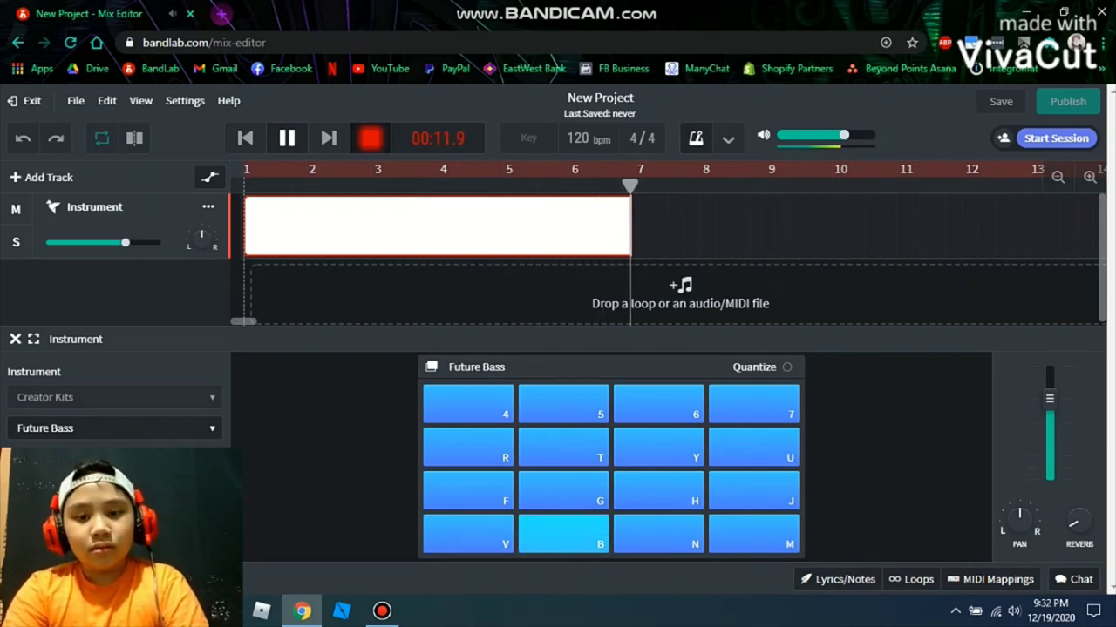
{"action": "key", "text": "v"}
{"action": "key", "text": "v"}
{"action": "key", "text": "v"}
{"action": "key", "text": "v"}
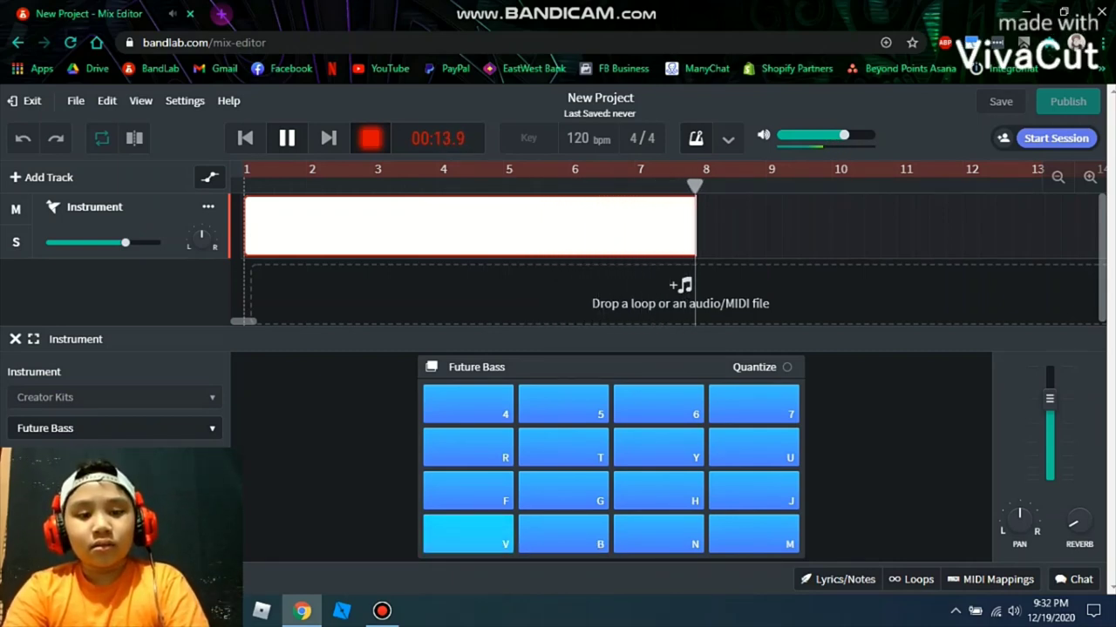
{"action": "key", "text": "b"}
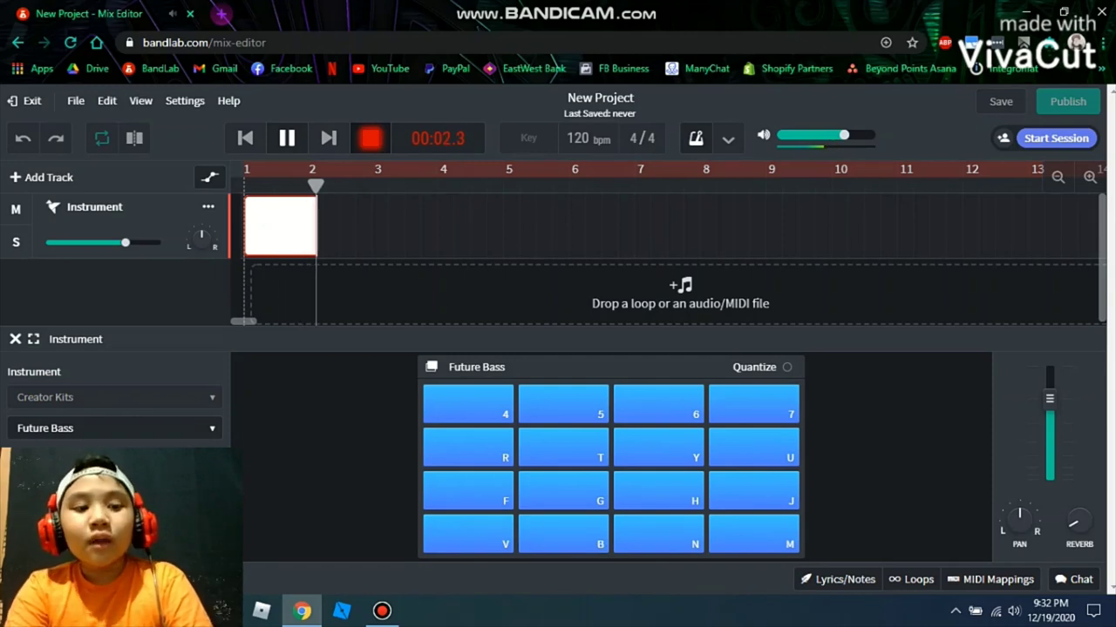
Record another Future Bass take from bar 1 with the repeating V and B pad beat.
{"action": "key", "text": "v"}
{"action": "key", "text": "v"}
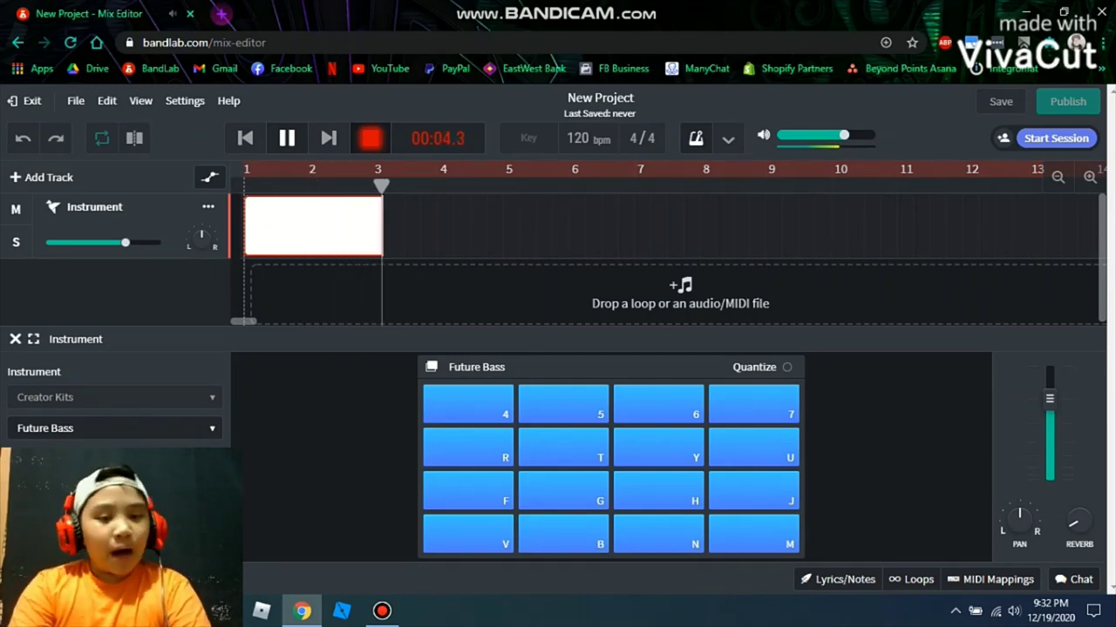
{"action": "key", "text": "b"}
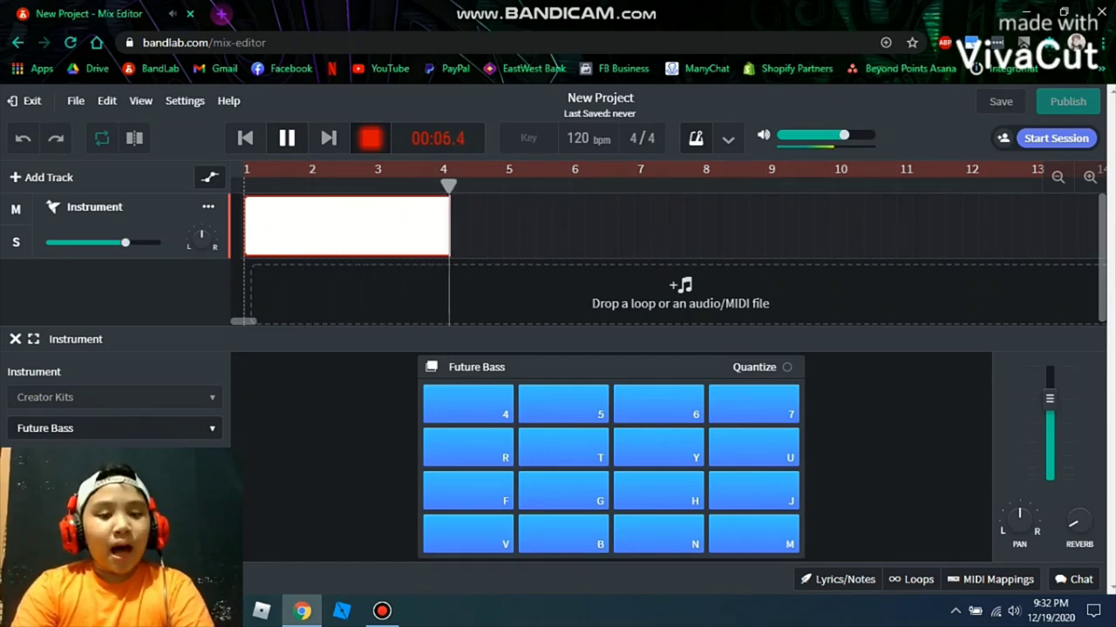
{"action": "key", "text": "b"}
{"action": "key", "text": "v"}
{"action": "key", "text": "b"}
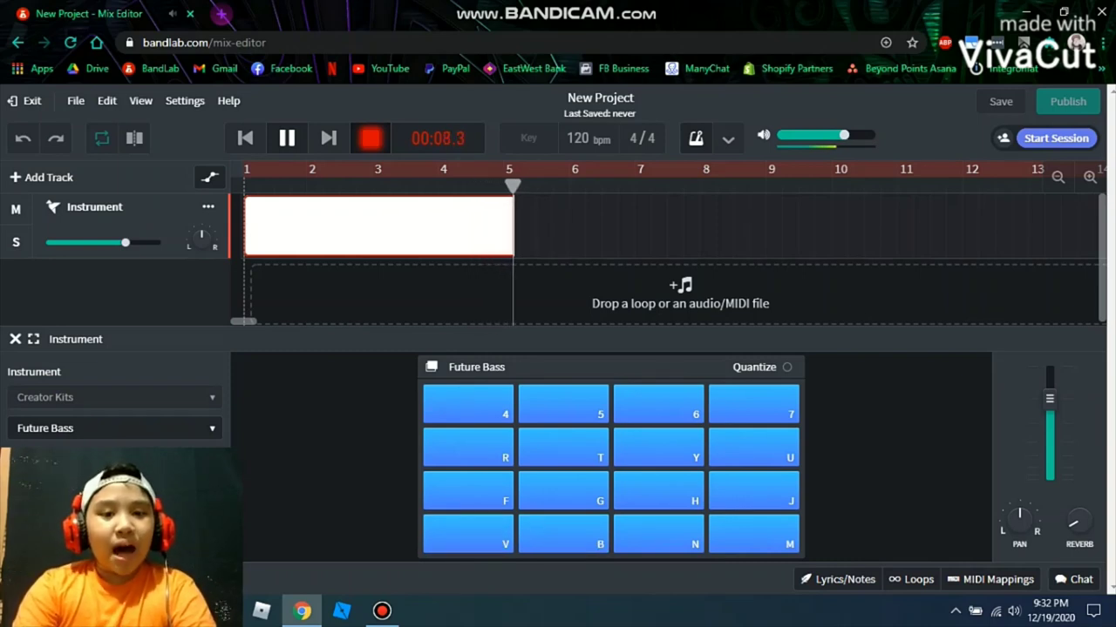
{"action": "key", "text": "v"}
{"action": "key", "text": "v"}
{"action": "key", "text": "b"}
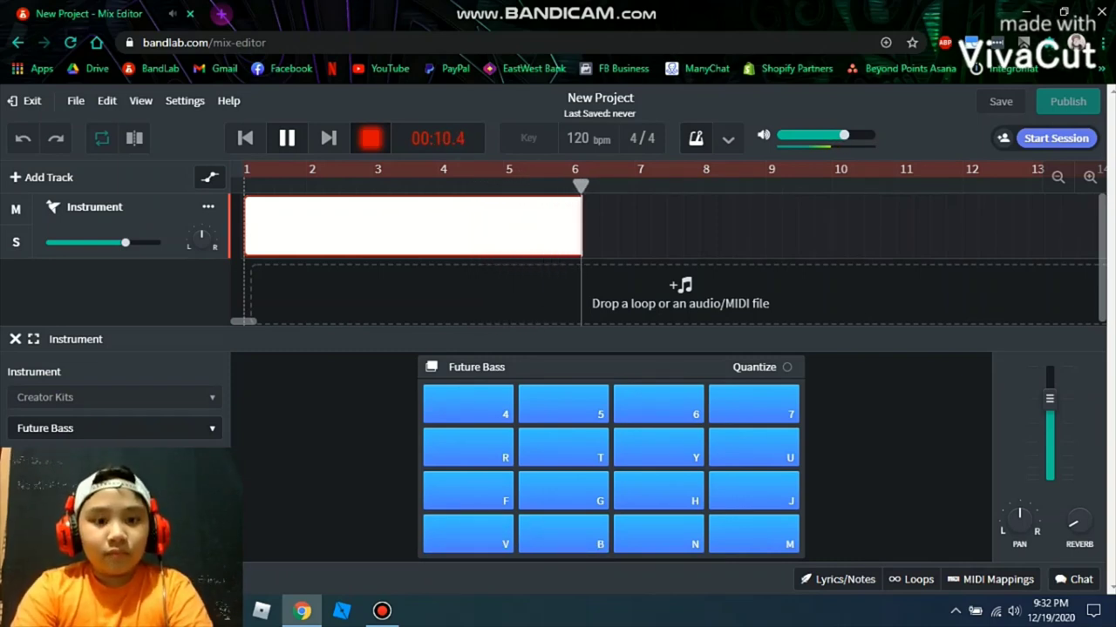
{"action": "key", "text": "v"}
{"action": "key", "text": "b"}
{"action": "key", "text": "v"}
{"action": "key", "text": "v"}
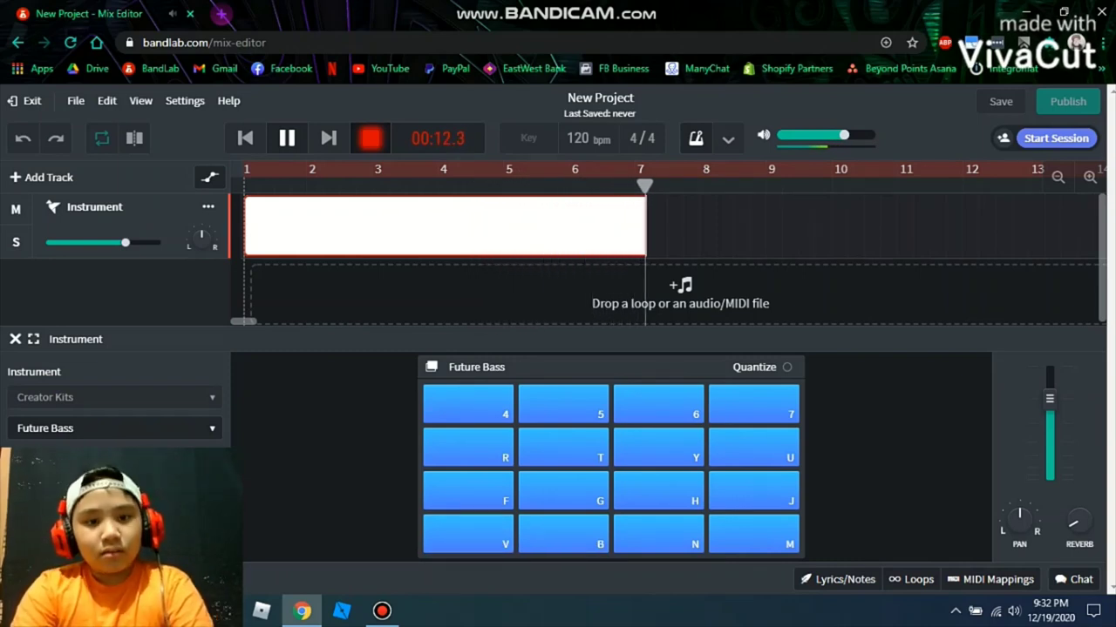
{"action": "key", "text": "b"}
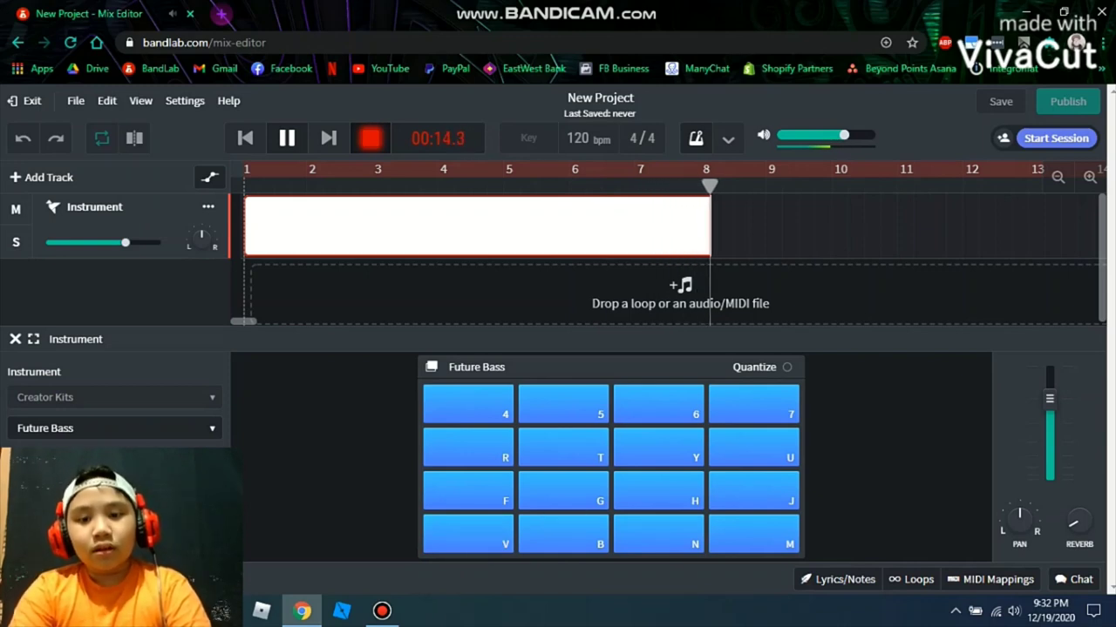
{"action": "key", "text": "v"}
{"action": "key", "text": "b"}
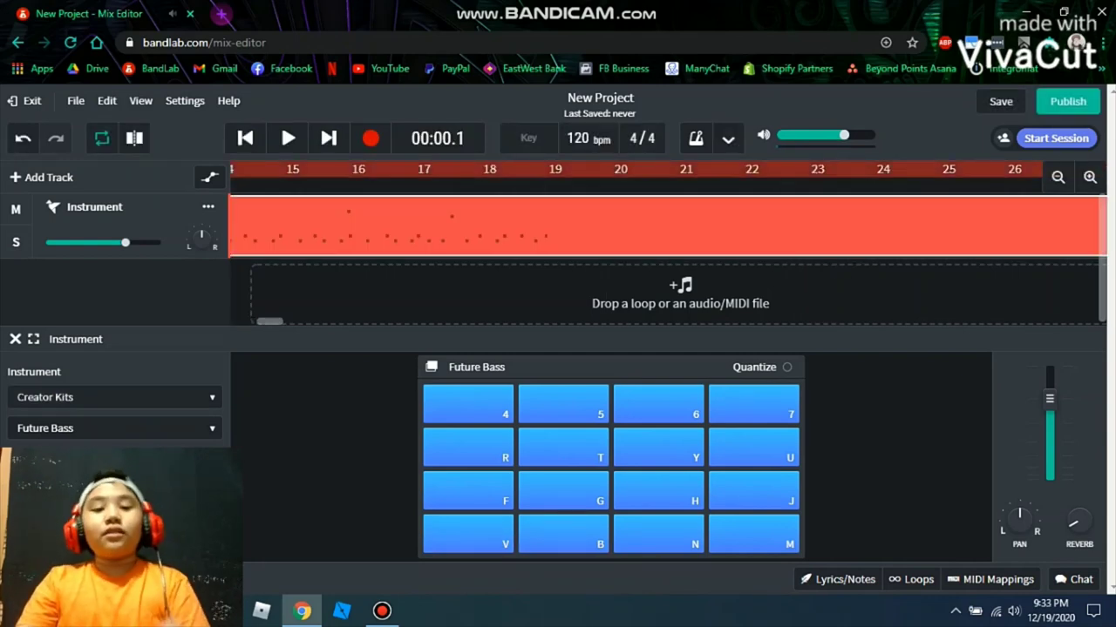
Delete the recorded region from the Instrument track.
{"action": "right_click", "coordinate": [448, 229]}
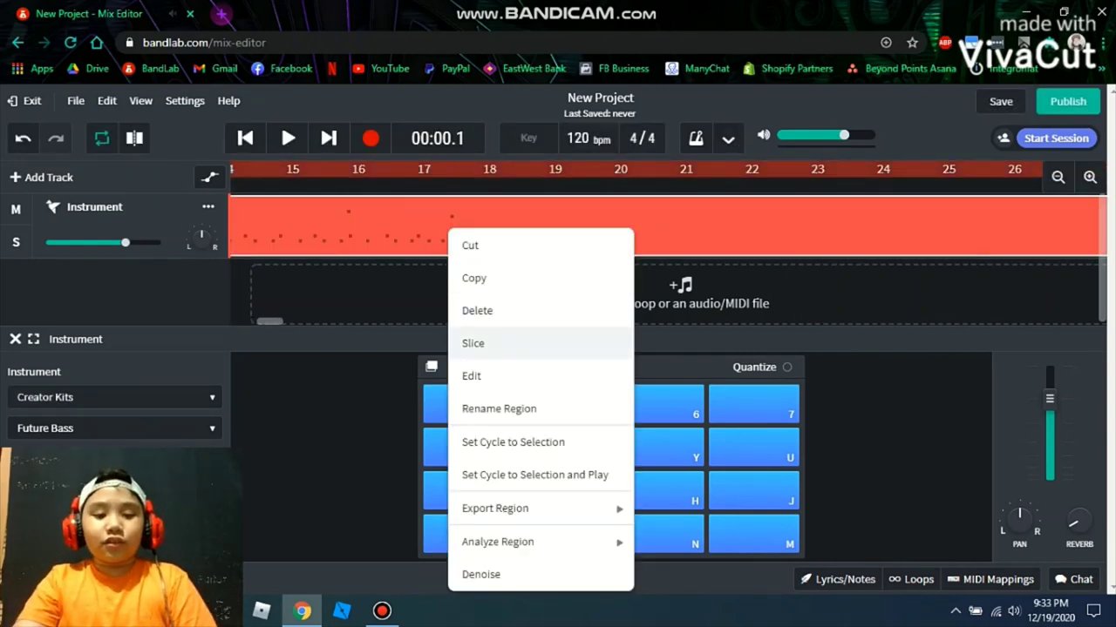
{"action": "left_click", "coordinate": [478, 310]}
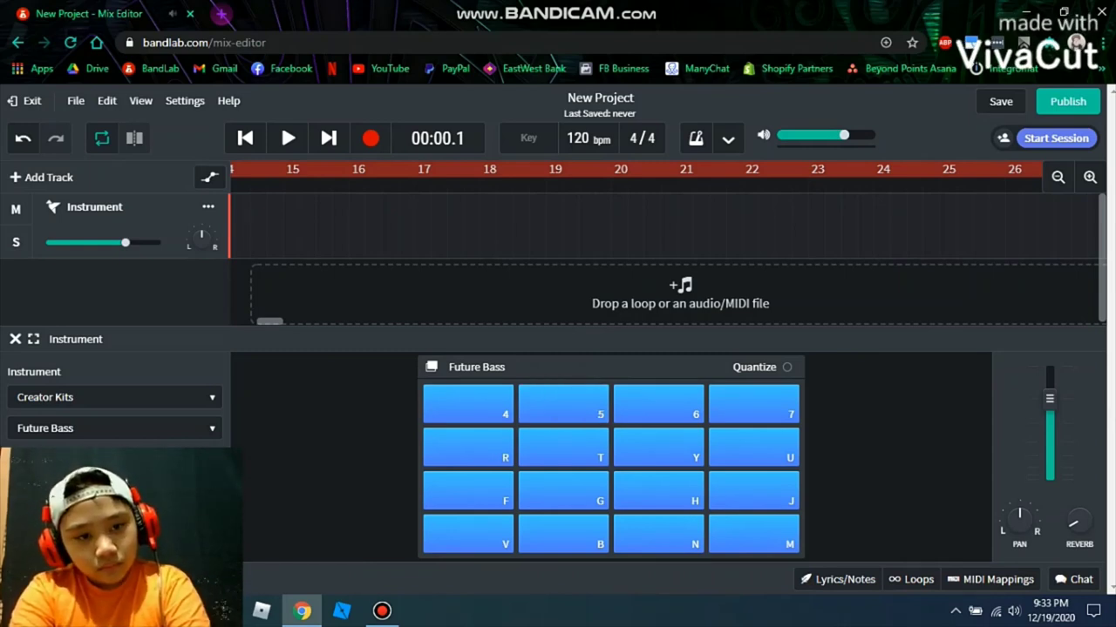
Sound pad 6 of the kit and play back the newly recorded Instrument region from the start.
{"action": "key", "text": "6"}
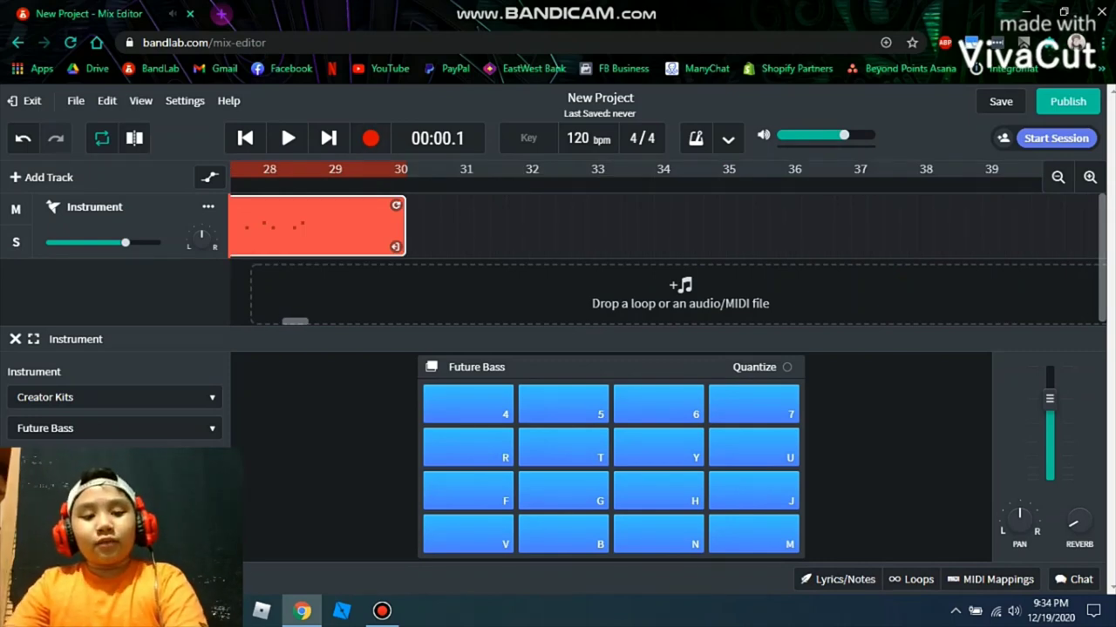
{"action": "left_click_drag", "start_coordinate": [295, 322], "coordinate": [243, 322]}
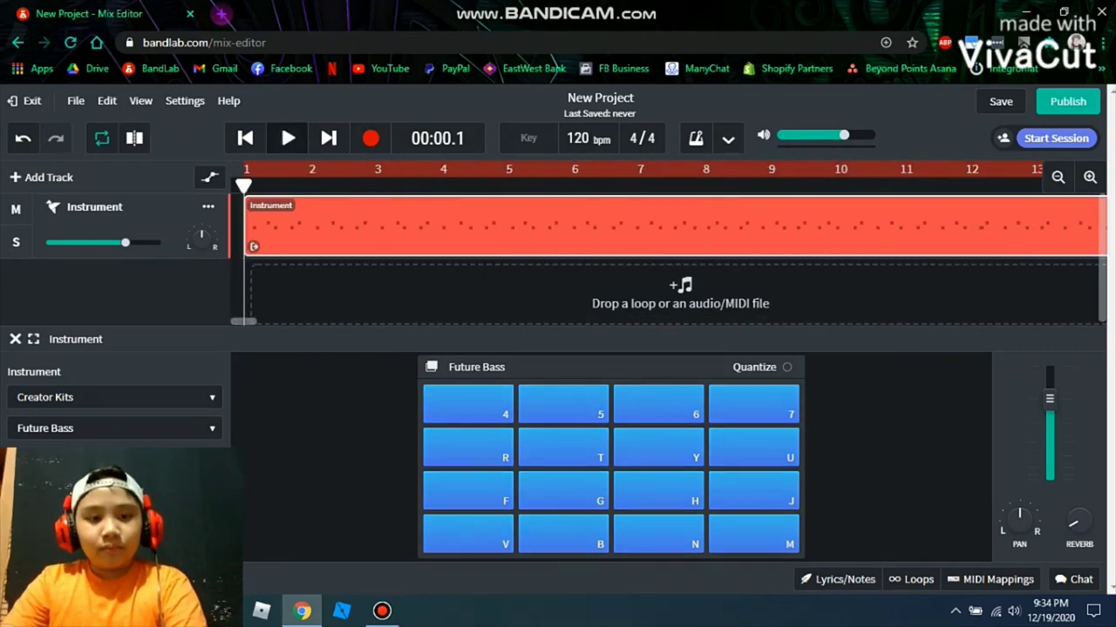
{"action": "key", "text": "space"}
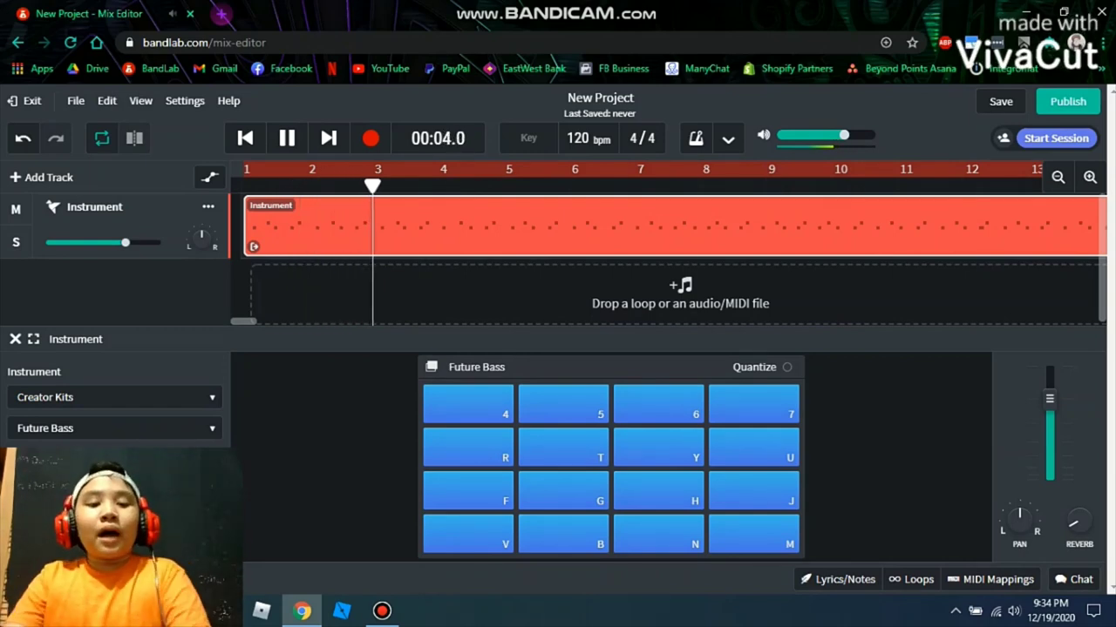
Stop the playback and audition pads Y, H and T of the Future Bass kit.
{"action": "key", "text": "space"}
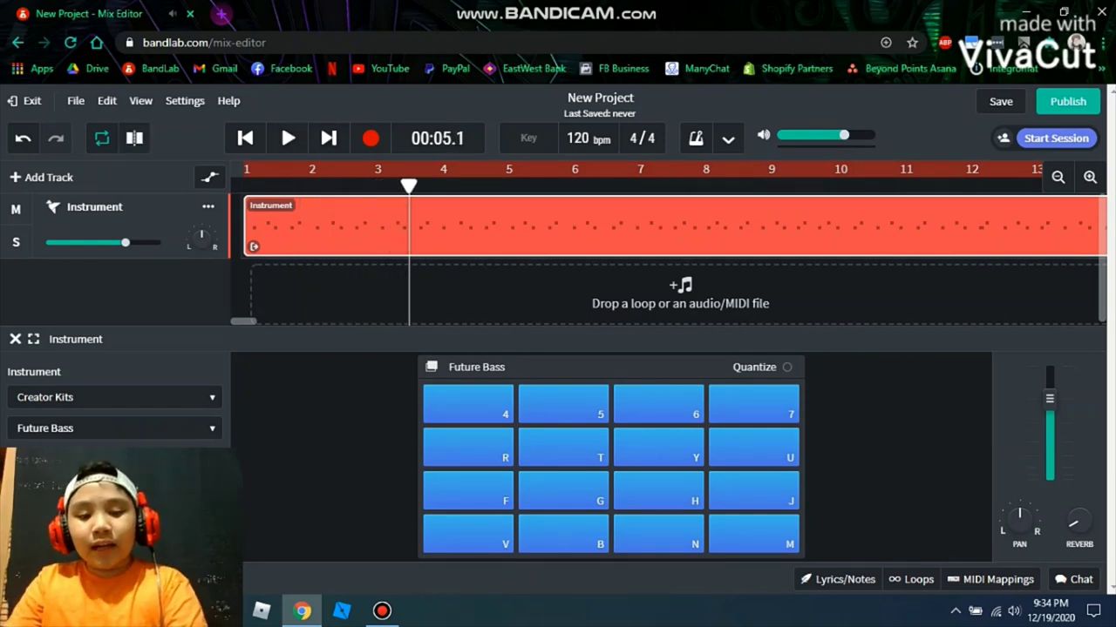
{"action": "key", "text": "y"}
{"action": "key", "text": "h"}
{"action": "key", "text": "t"}
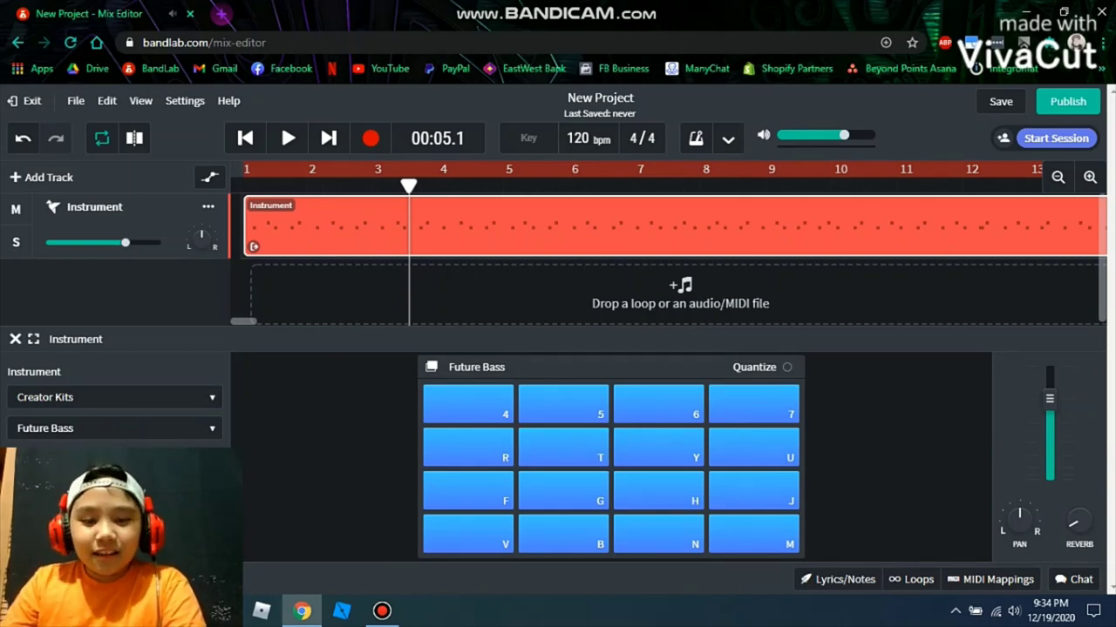
{"action": "key", "text": "t"}
{"action": "key", "text": "y"}
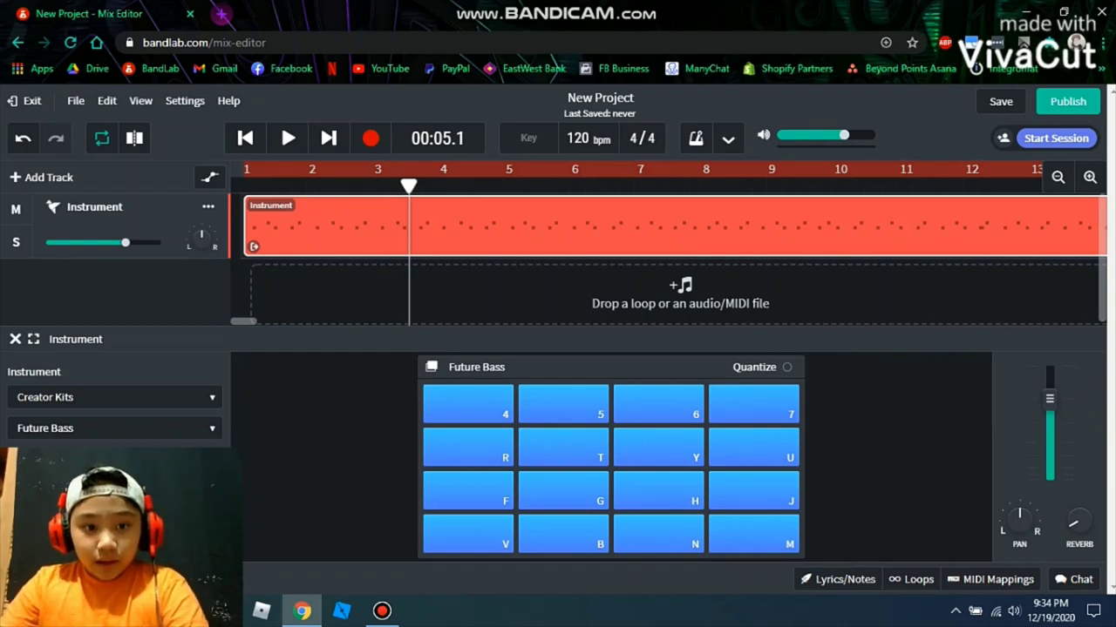
Record a second layer over the Instrument region from bar 1, playing a pattern on pads G and F.
{"action": "left_click_drag", "start_coordinate": [409, 186], "coordinate": [256, 186]}
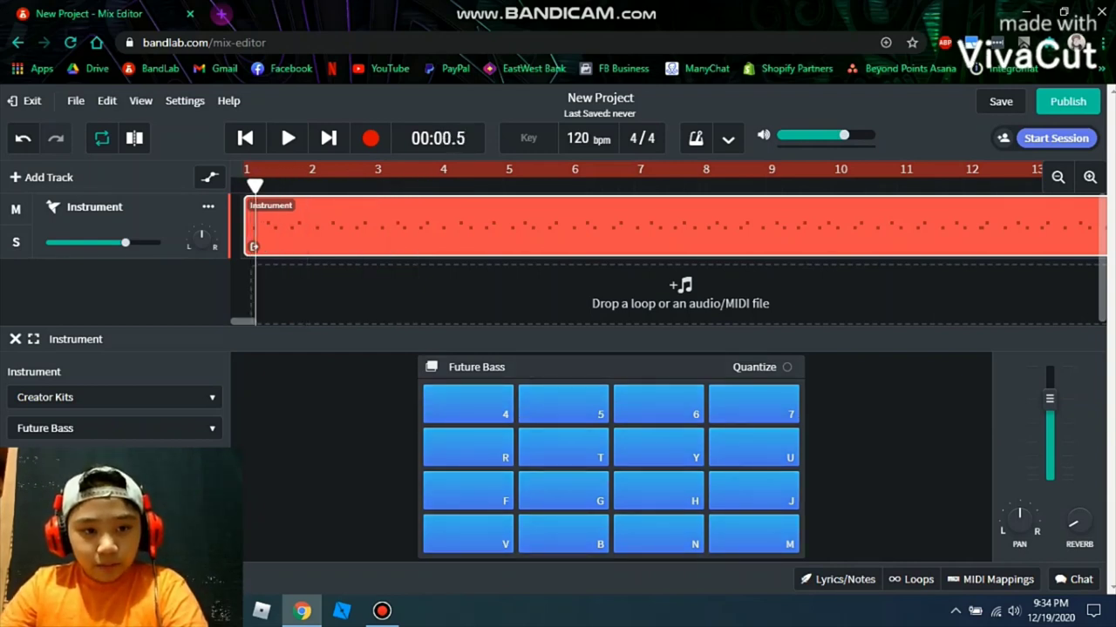
{"action": "key", "text": "Return"}
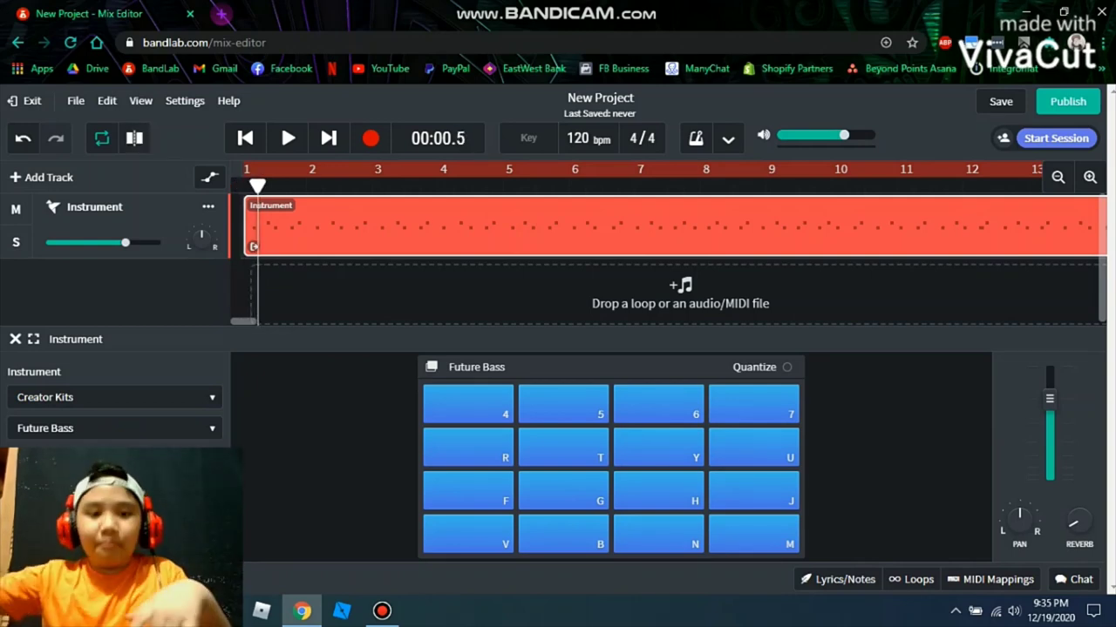
{"action": "key", "text": "h"}
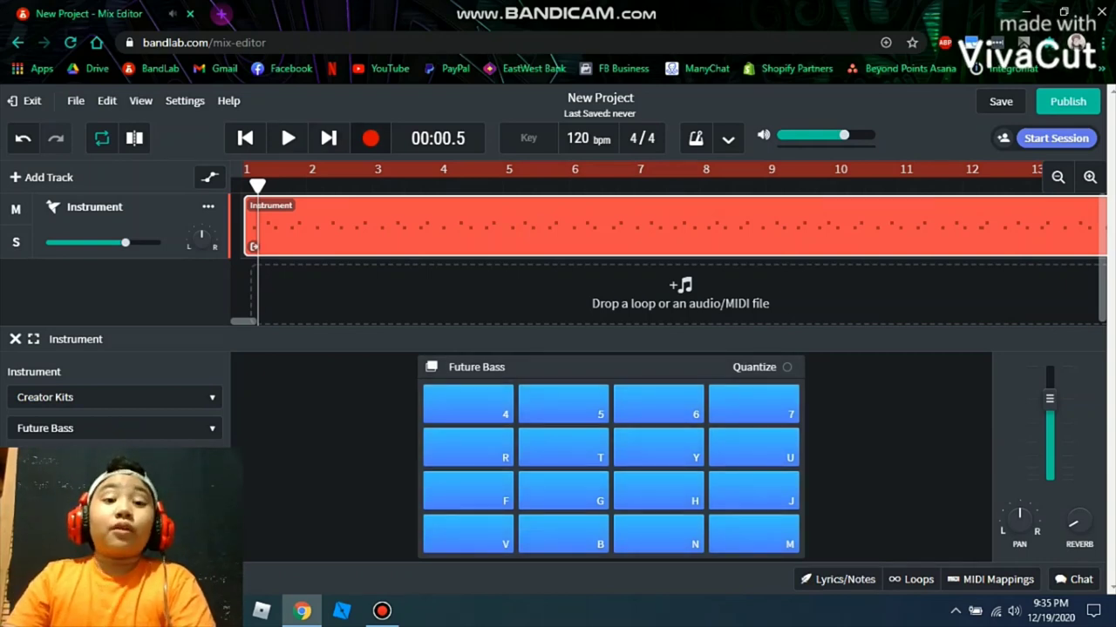
{"action": "left_click", "coordinate": [371, 138]}
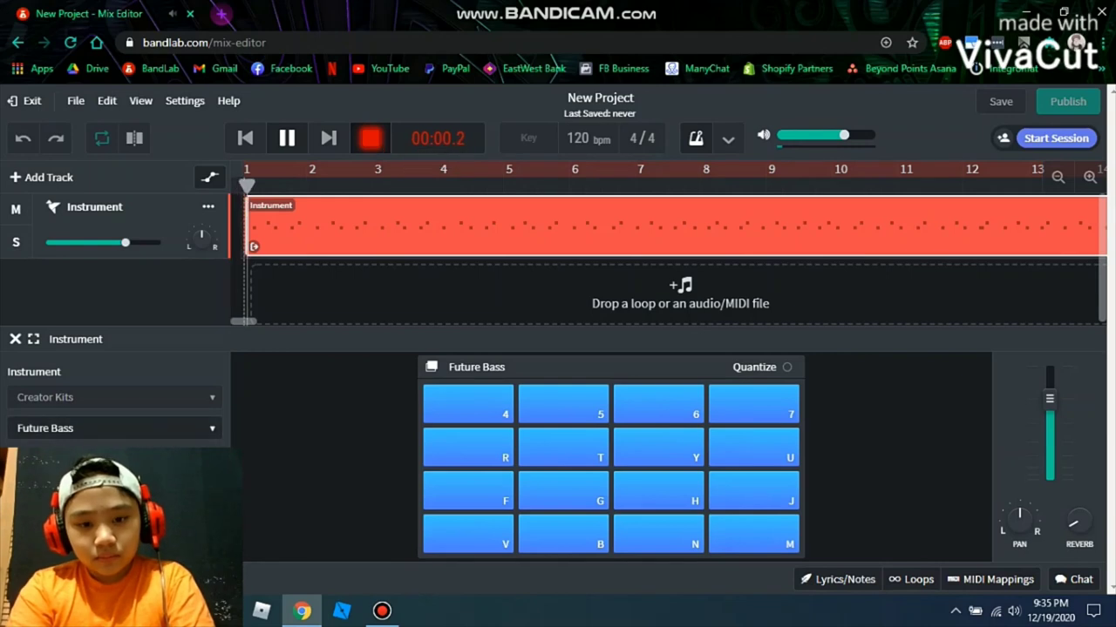
{"action": "key", "text": "g"}
{"action": "key", "text": "g"}
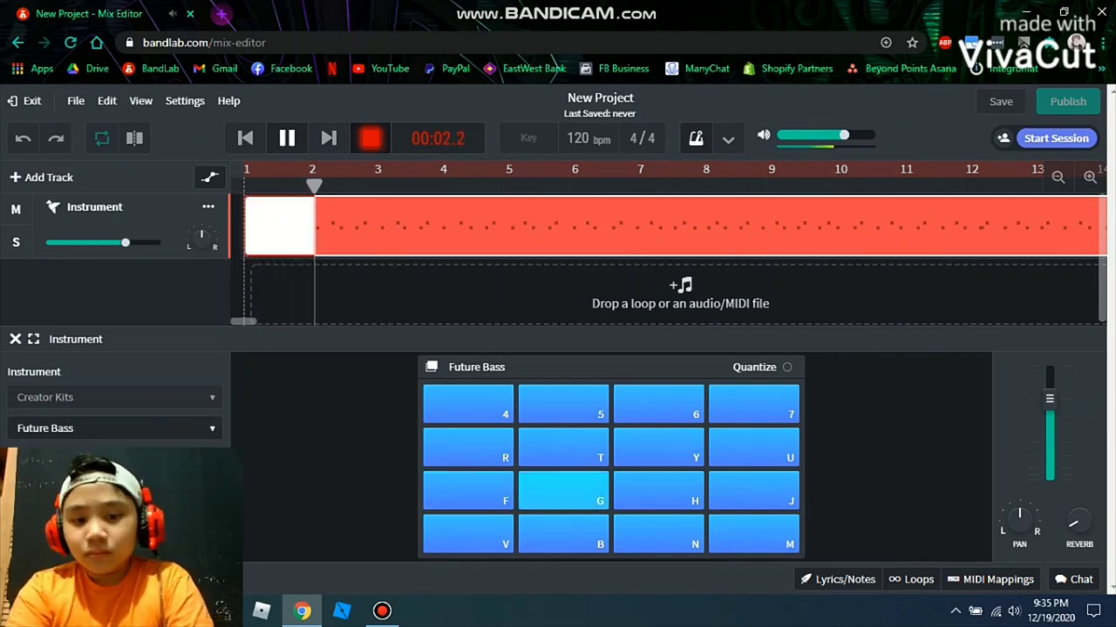
{"action": "key", "text": "f"}
{"action": "key", "text": "g"}
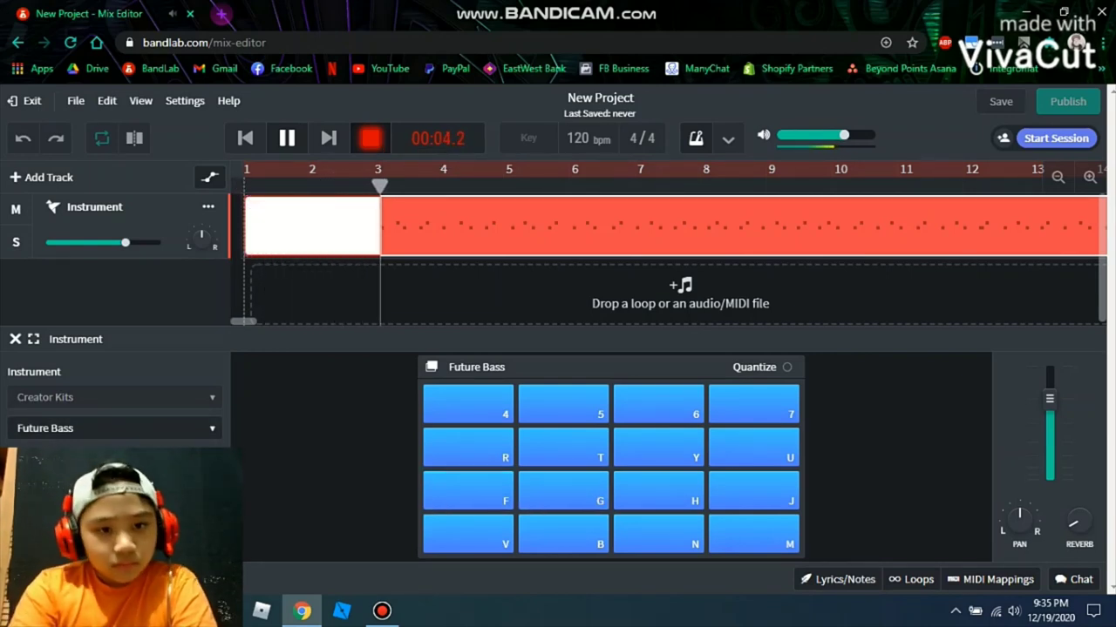
{"action": "key", "text": "f"}
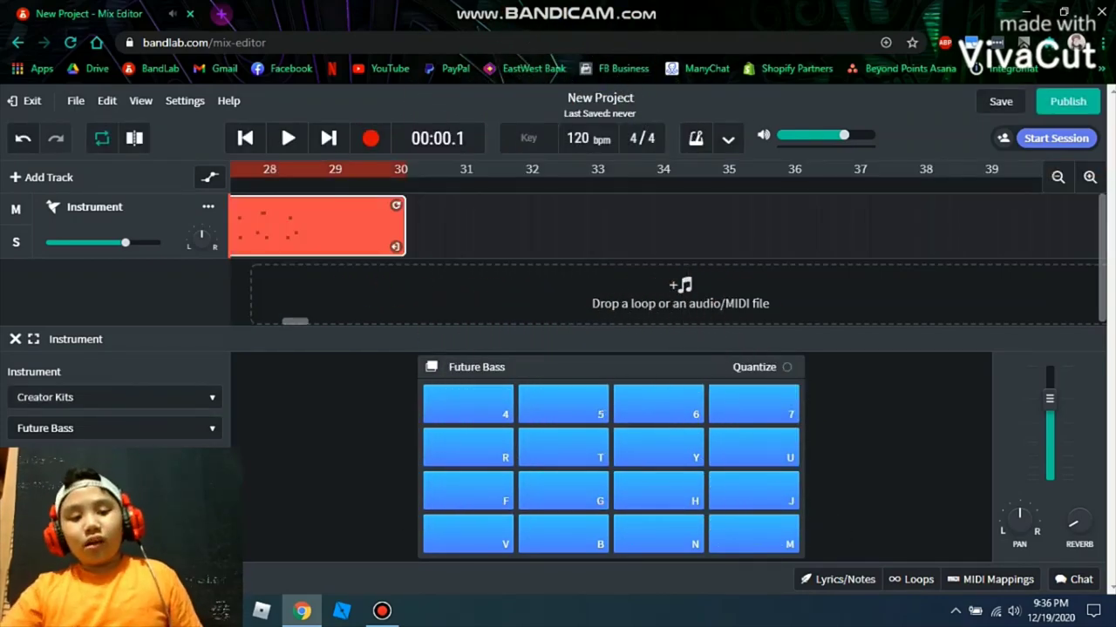
Play back the layered Instrument region from the start, stop around bar 4 and return the playhead to bar 1.
{"action": "left_click_drag", "start_coordinate": [295, 322], "coordinate": [243, 321]}
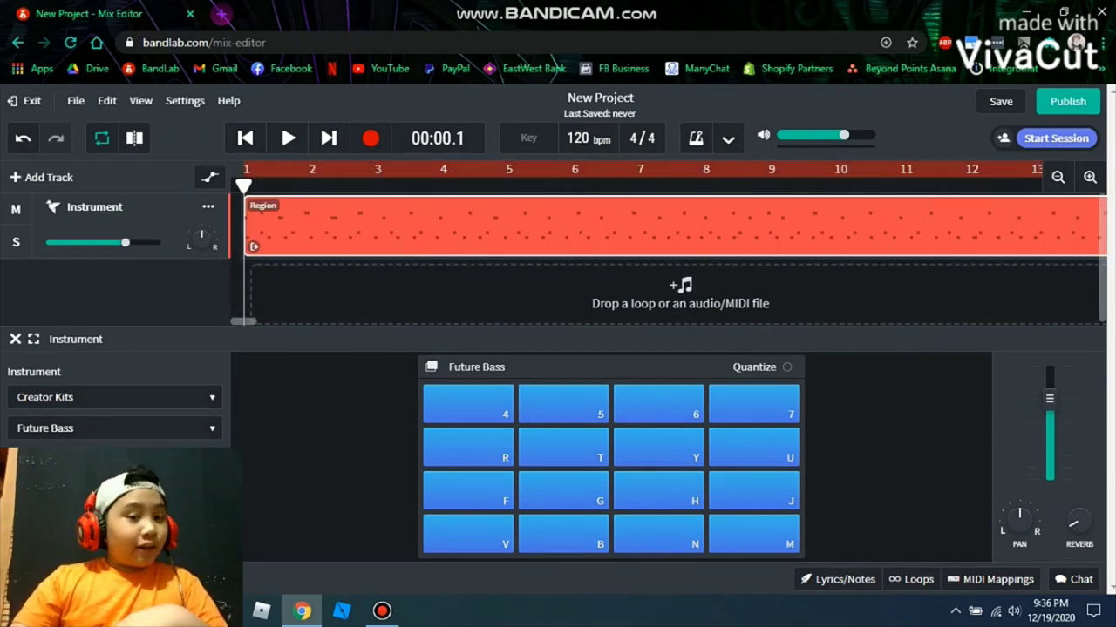
{"action": "key", "text": "space"}
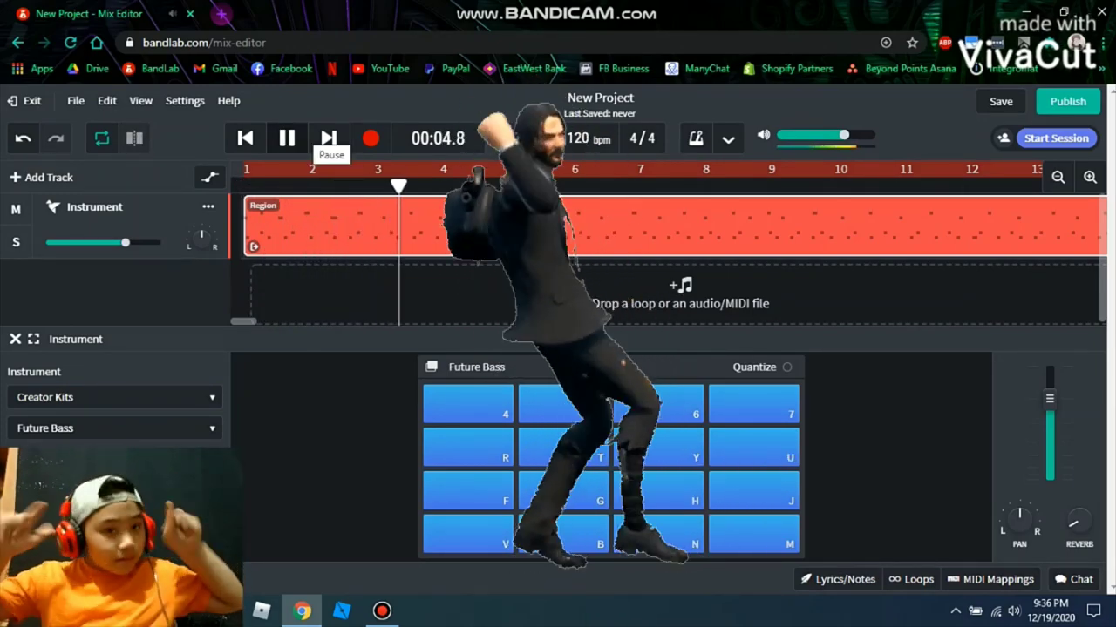
{"action": "key", "text": "space"}
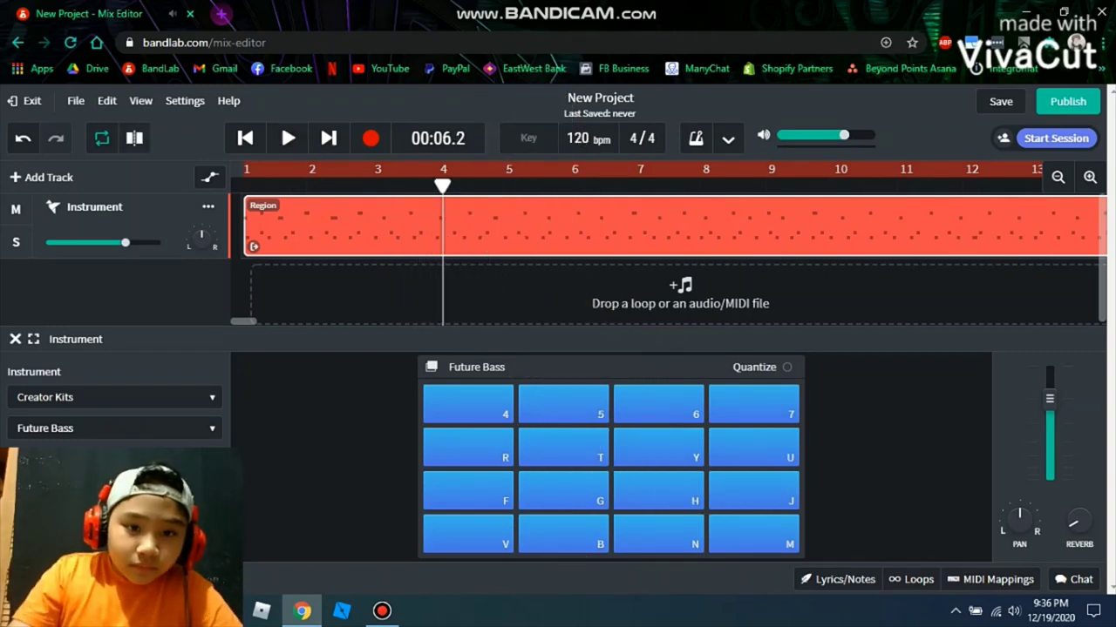
{"action": "key", "text": "Left"}
{"action": "key", "text": "Left"}
{"action": "key", "text": "Left"}
{"action": "key", "text": "Left"}
{"action": "key", "text": "Left"}
{"action": "key", "text": "Left"}
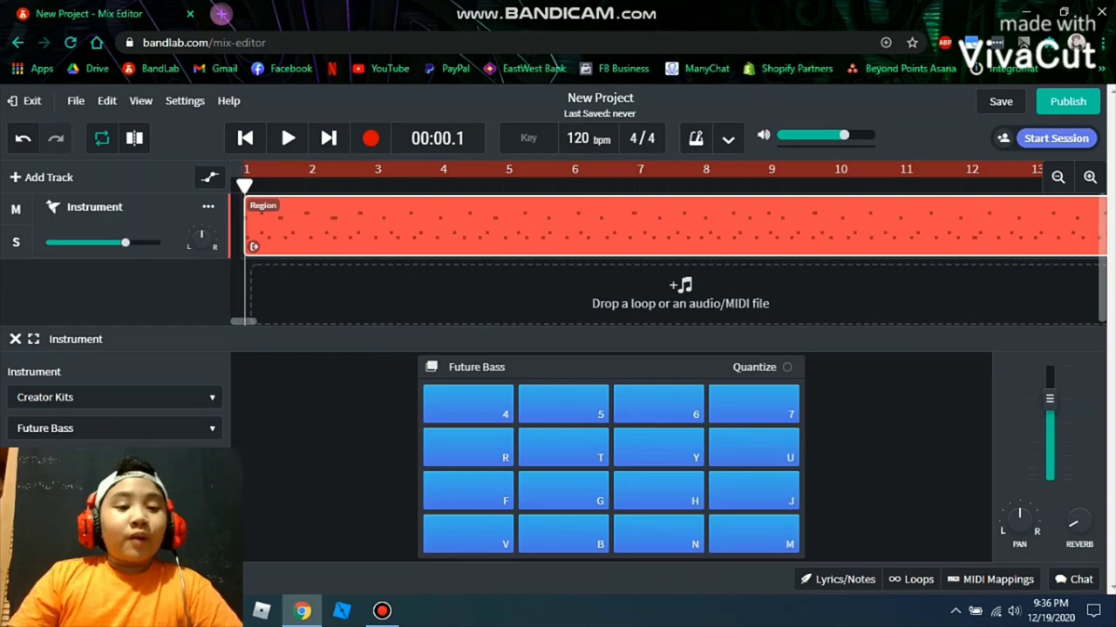
Open rhymezone.com in a new browser tab.
{"action": "key", "text": "ctrl+t"}
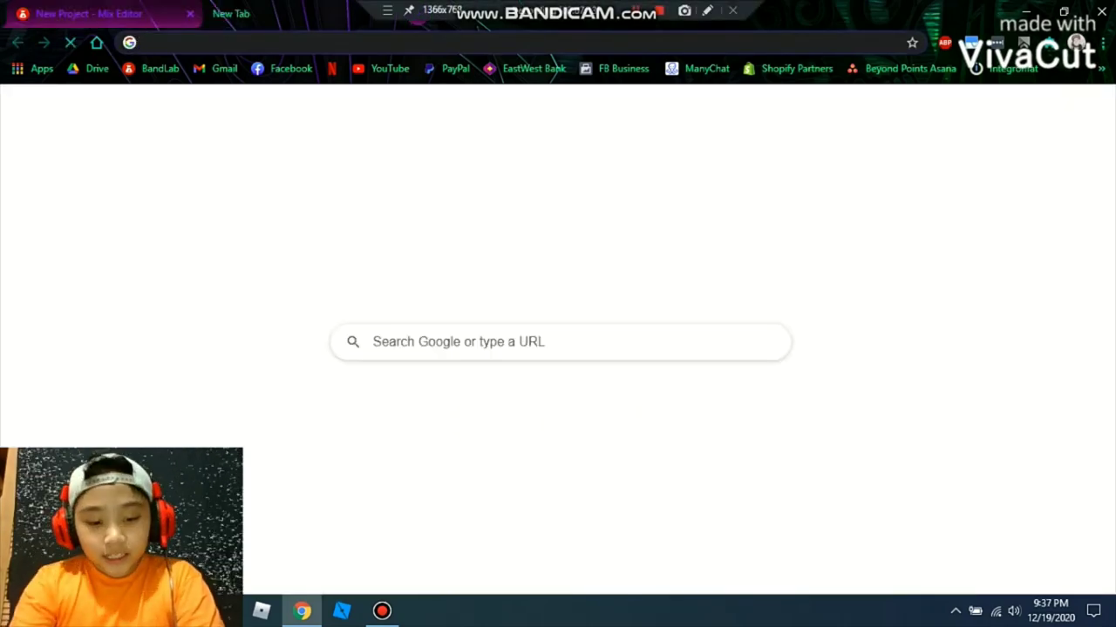
{"action": "type", "text": "rhyme"}
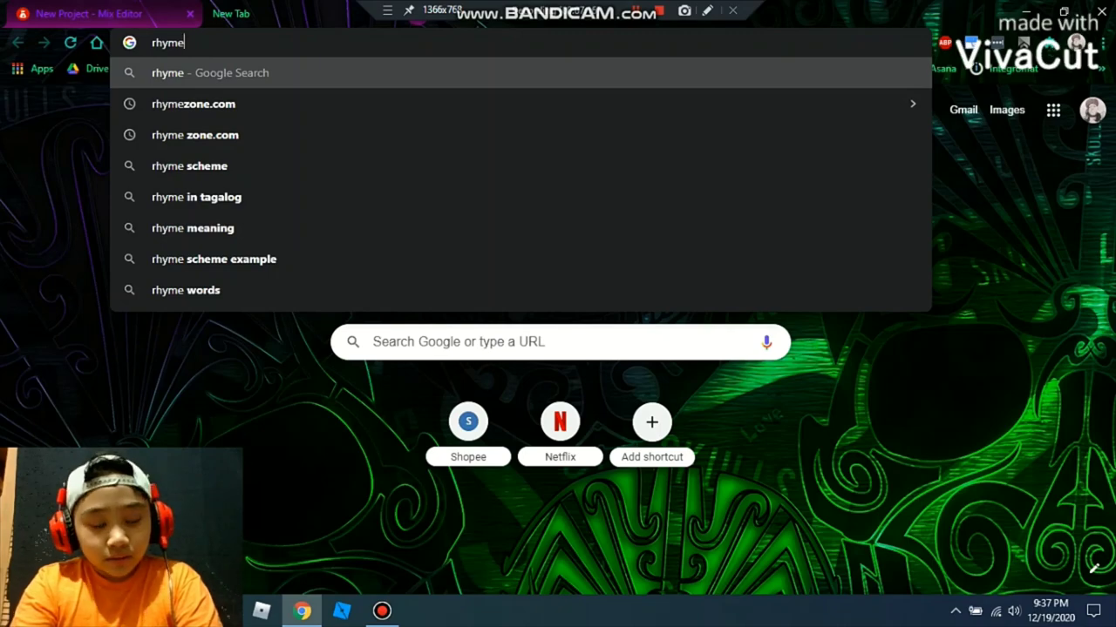
{"action": "key", "text": "Down"}
{"action": "key", "text": "Return"}
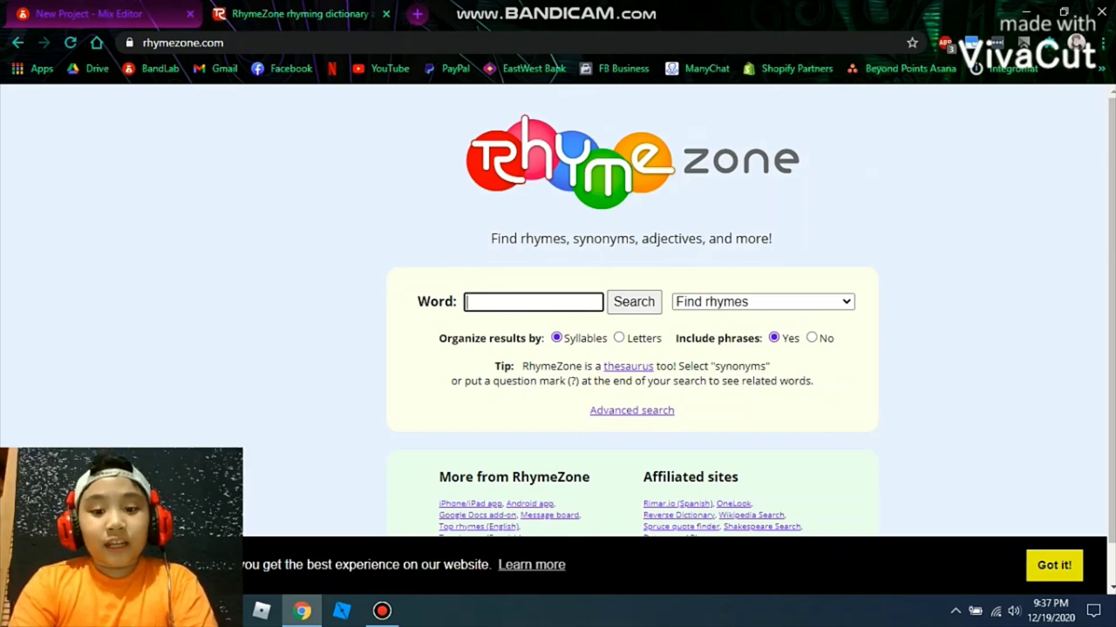
Search RhymeZone for rhymes of "channel", look through the two- to five-syllable results, and clear the search word.
{"action": "type", "text": "channel"}
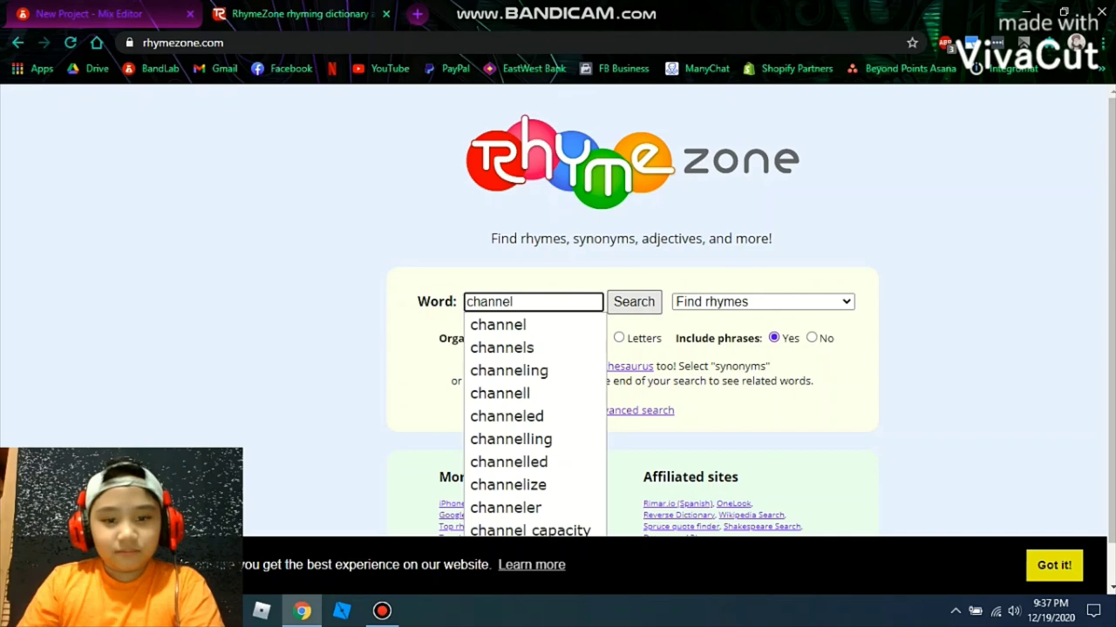
{"action": "key", "text": "Return"}
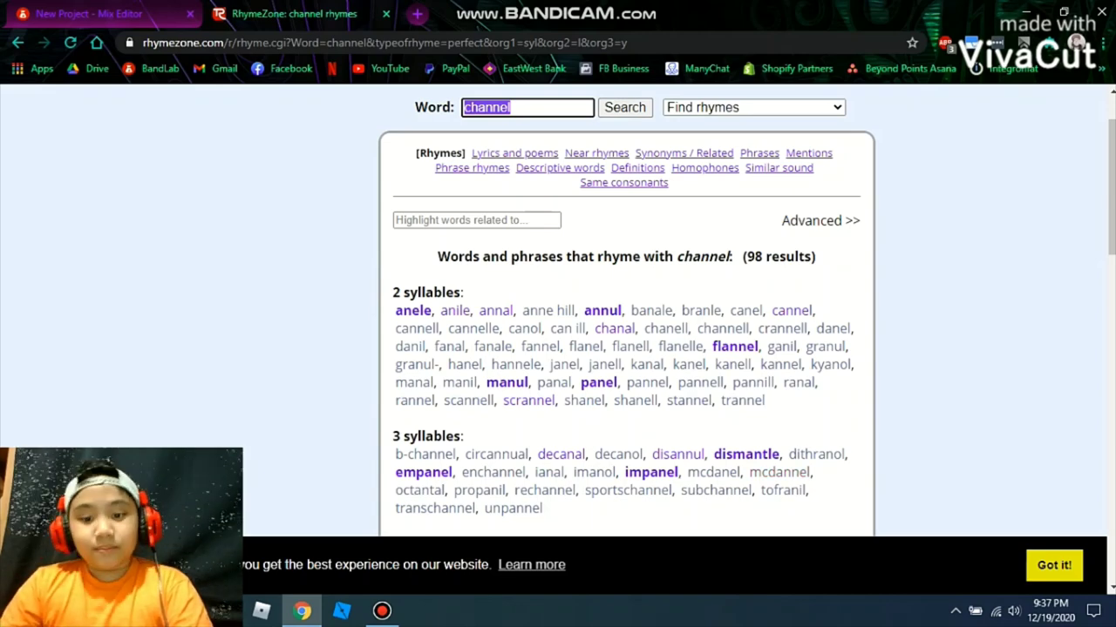
{"action": "scroll", "coordinate": [627, 310], "scroll_direction": "down", "scroll_amount": 3}
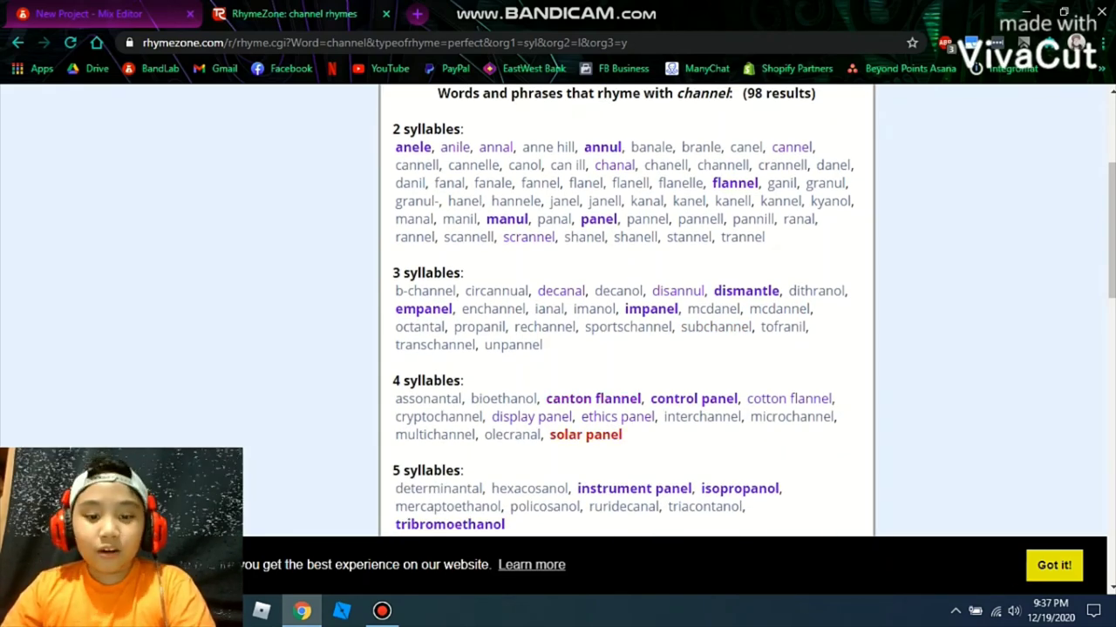
{"action": "scroll", "coordinate": [623, 342], "scroll_direction": "down", "scroll_amount": 3}
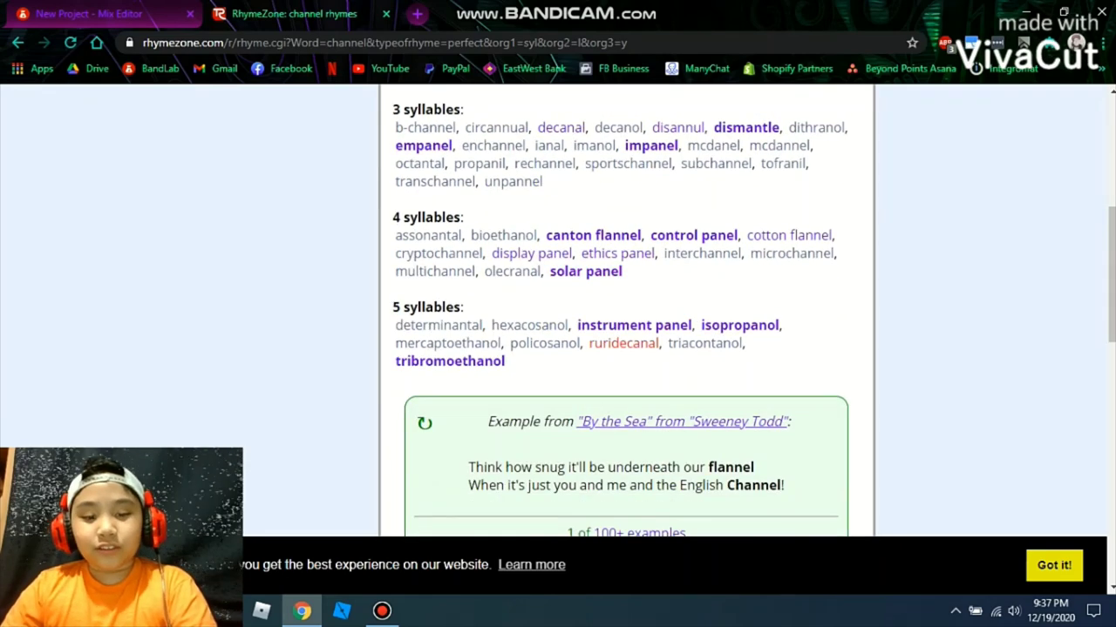
{"action": "scroll", "coordinate": [626, 310], "scroll_direction": "up", "scroll_amount": 7}
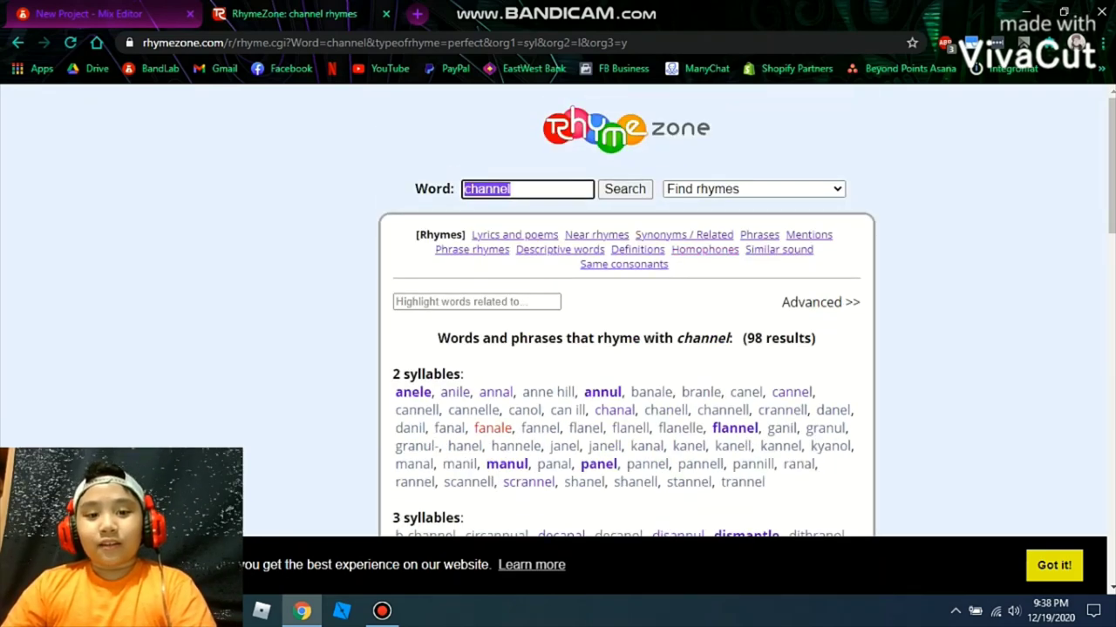
{"action": "key", "text": "BackSpace"}
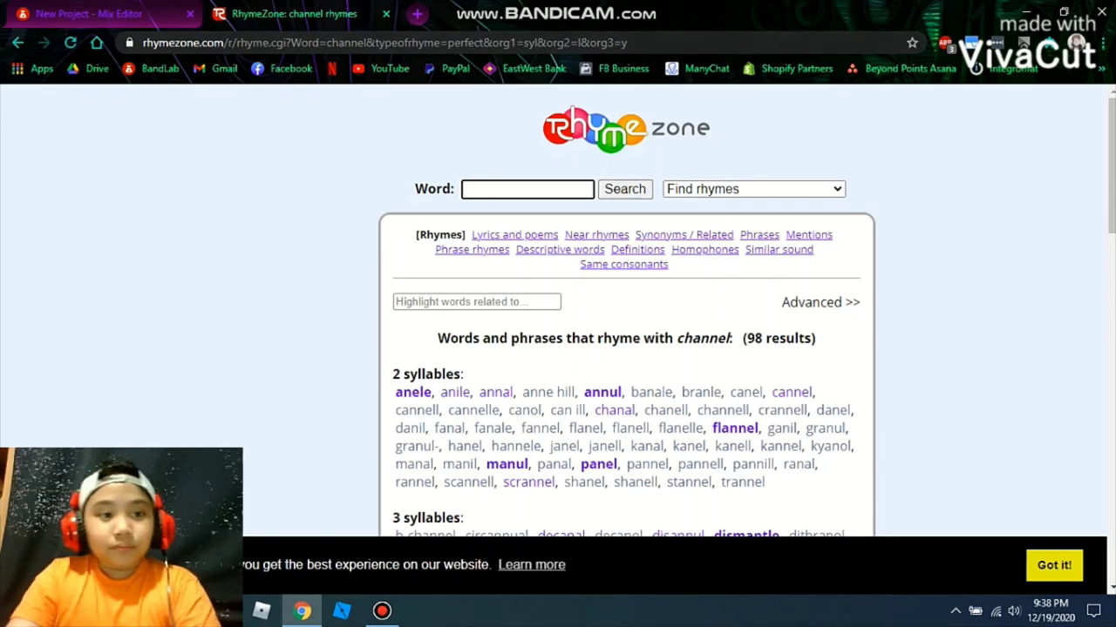
Switch back to the BandLab project and play the layered beat from the start.
{"action": "left_click", "coordinate": [95, 14]}
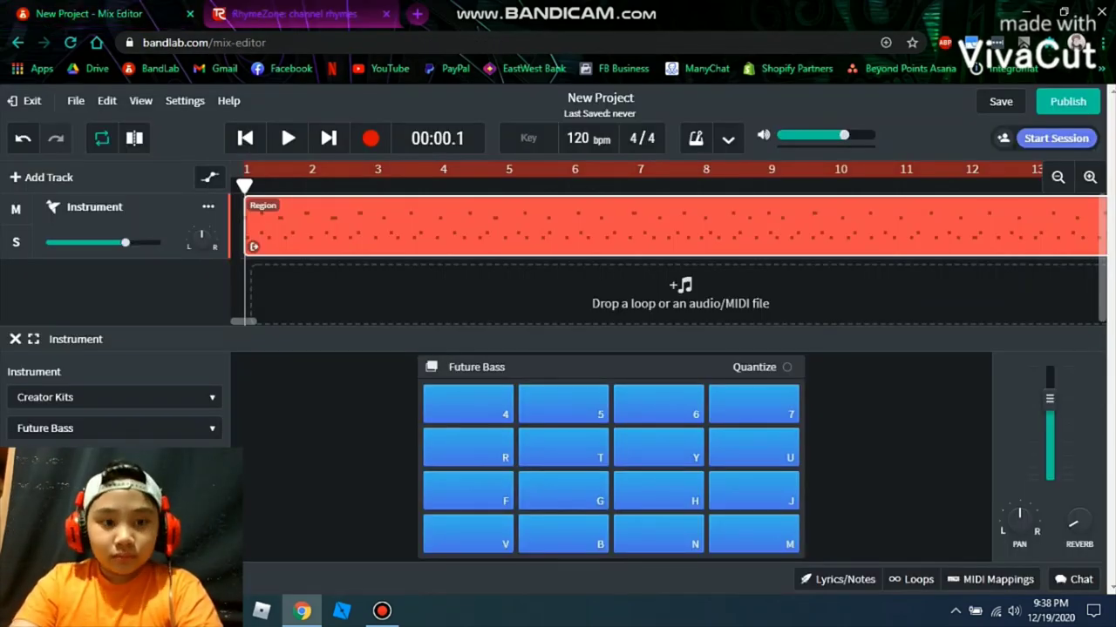
{"action": "left_click", "coordinate": [288, 138]}
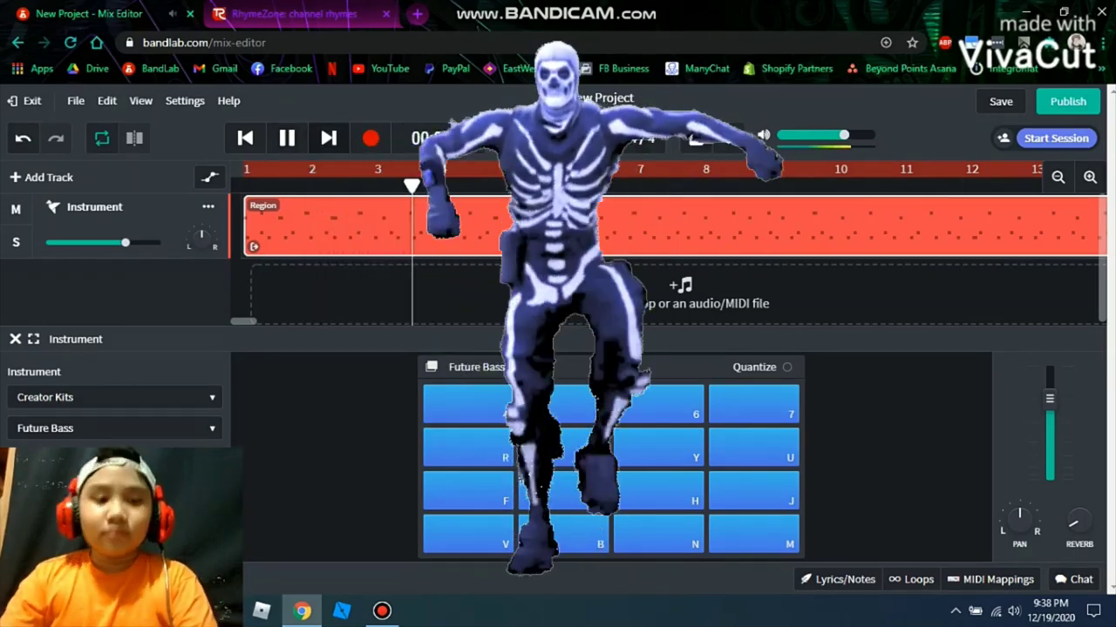
{"action": "left_click", "coordinate": [287, 138]}
Return to RhymeZone and activate the empty word field for another rhyme search.
{"action": "left_click", "coordinate": [294, 14]}
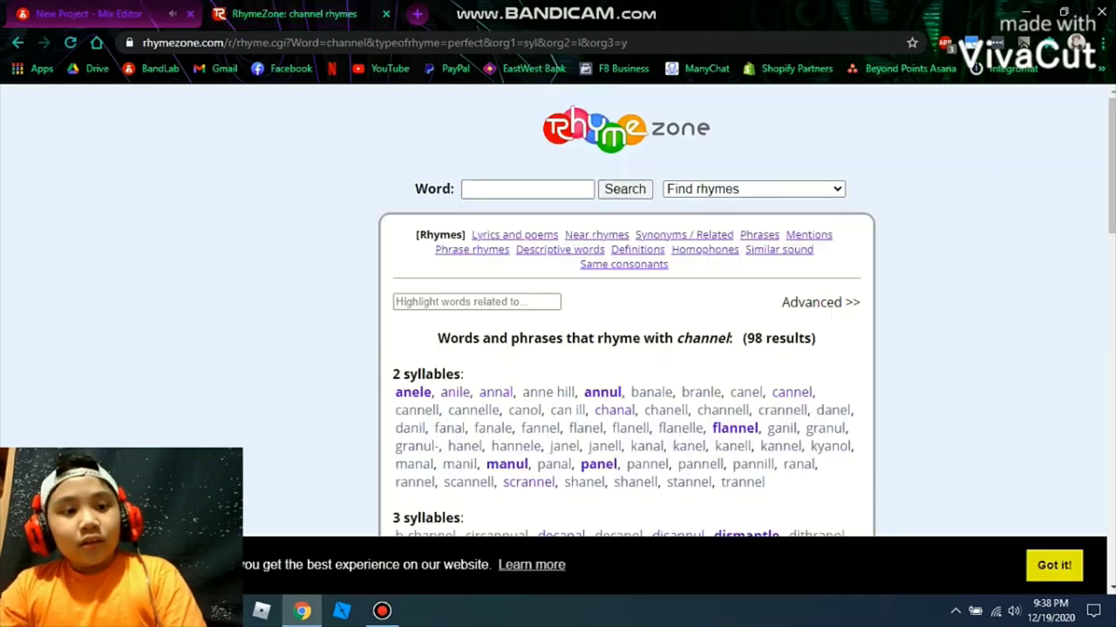
{"action": "left_click", "coordinate": [526, 189]}
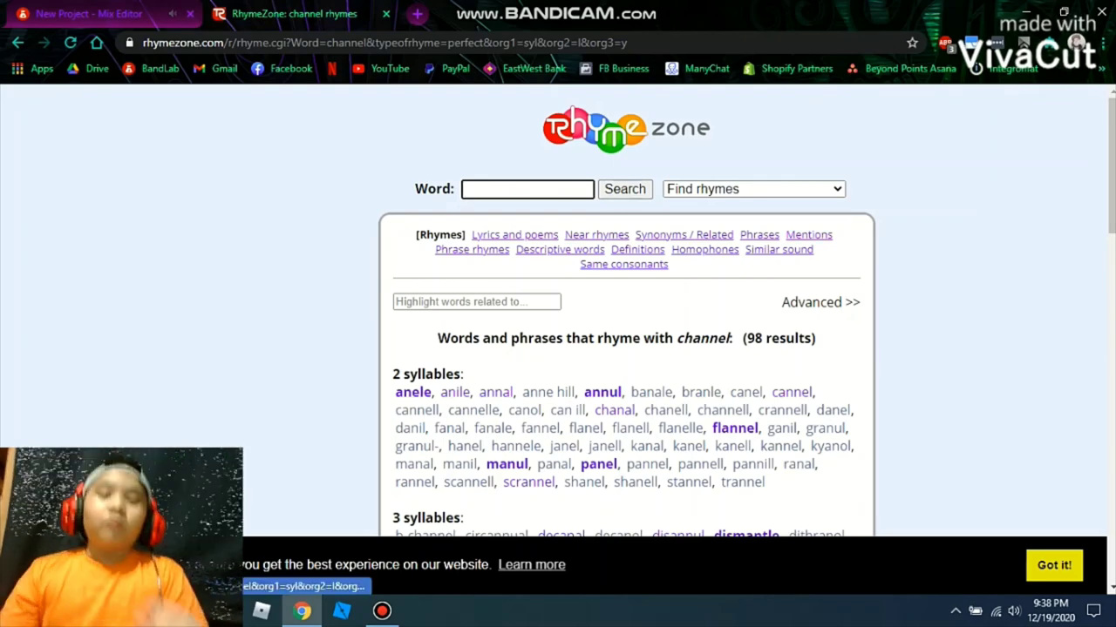